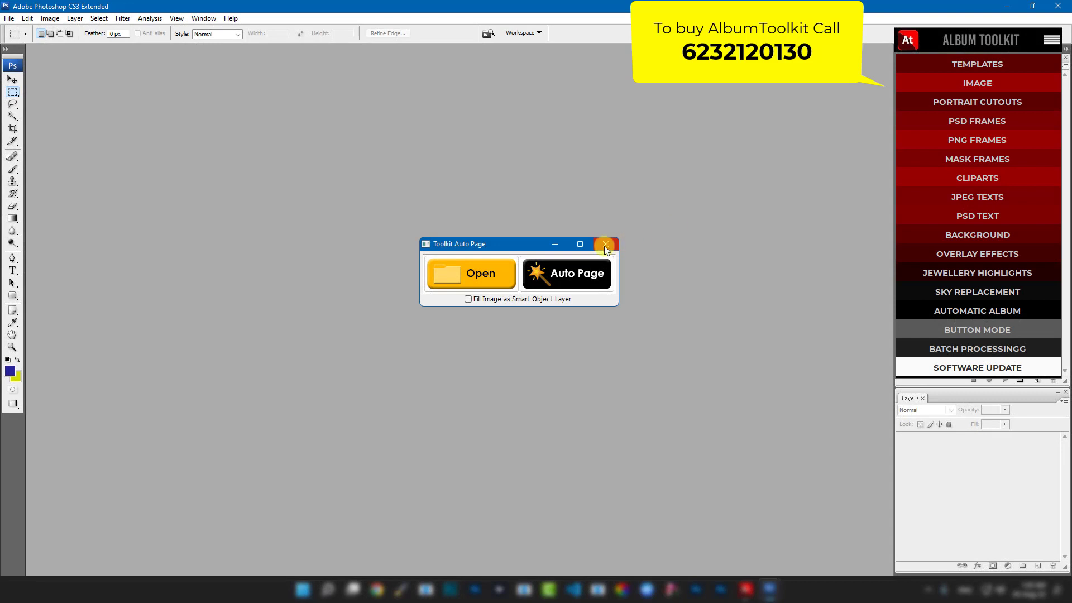
# Reopen the Auto Page tool from the first image in Album Toolkit's image list and move its window lower on the canvas
pyautogui.click(605, 245)
pyautogui.click(964, 87)
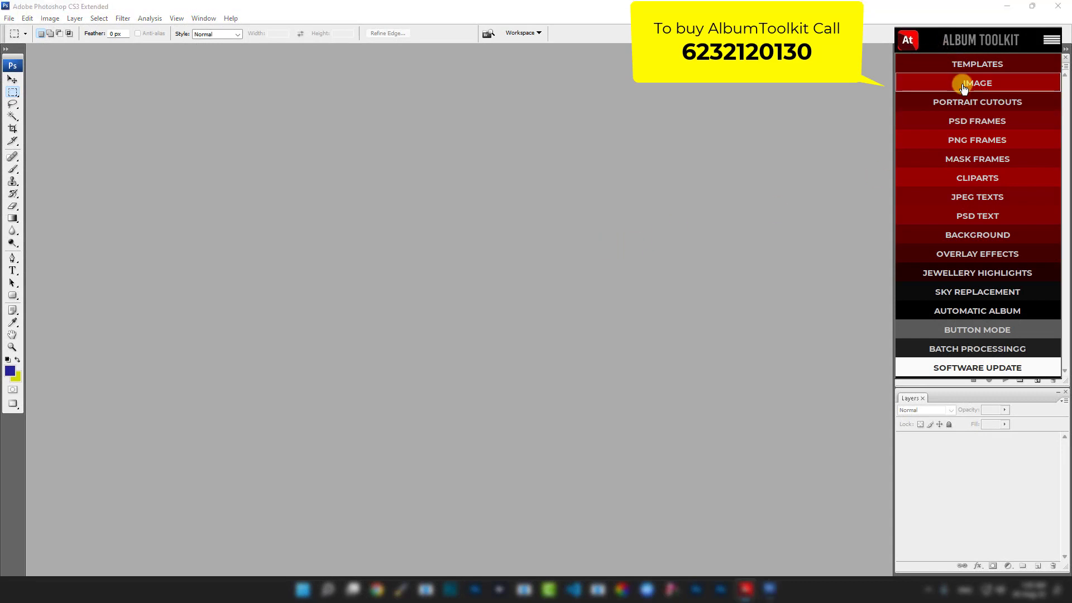
pyautogui.rightClick(929, 123)
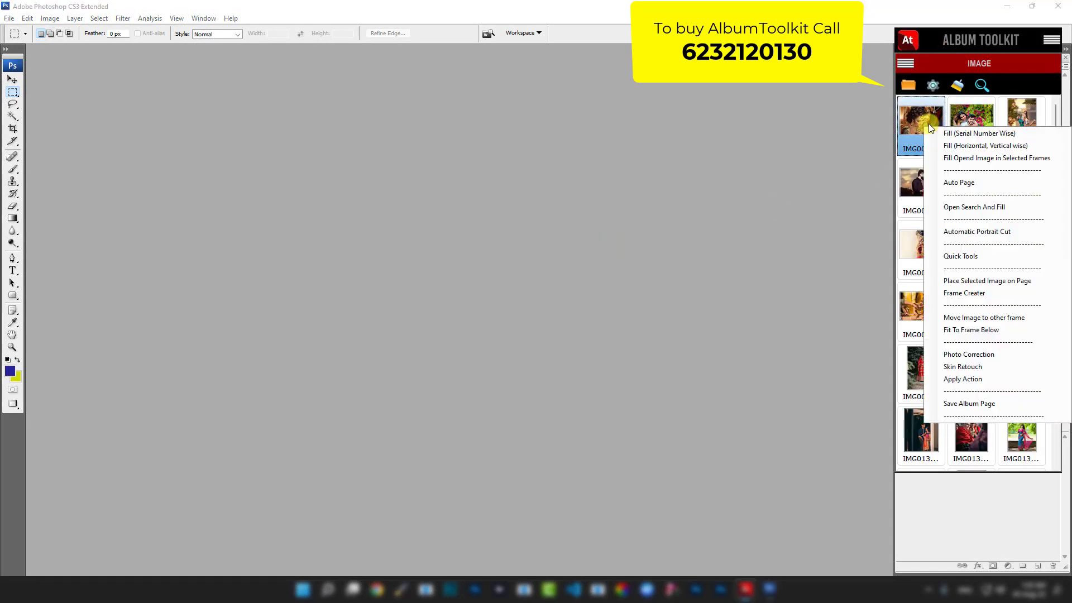
pyautogui.click(986, 186)
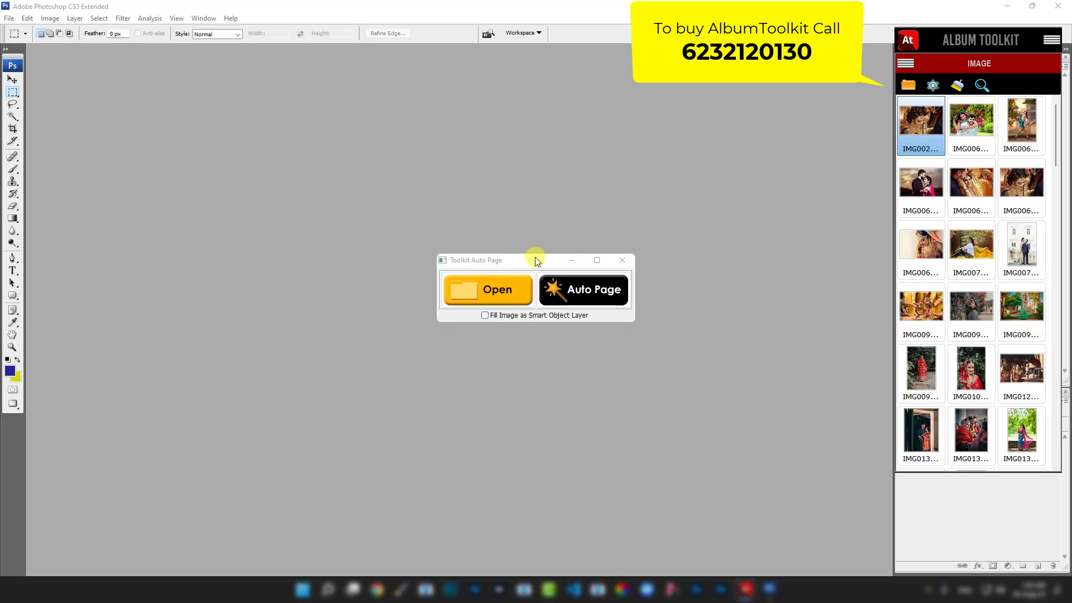
pyautogui.moveTo(535, 360); pyautogui.dragTo(528, 411)
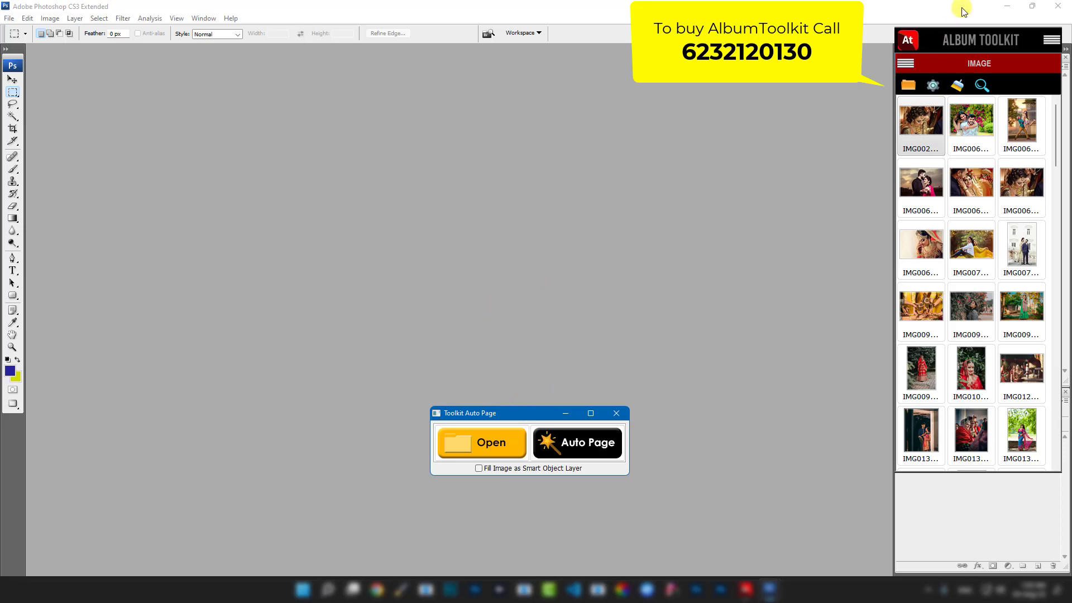
# Switch to File Explorer and open the 3. Templates folder inside Toolkit Data on New Volume (F:)
pyautogui.click(1003, 7)
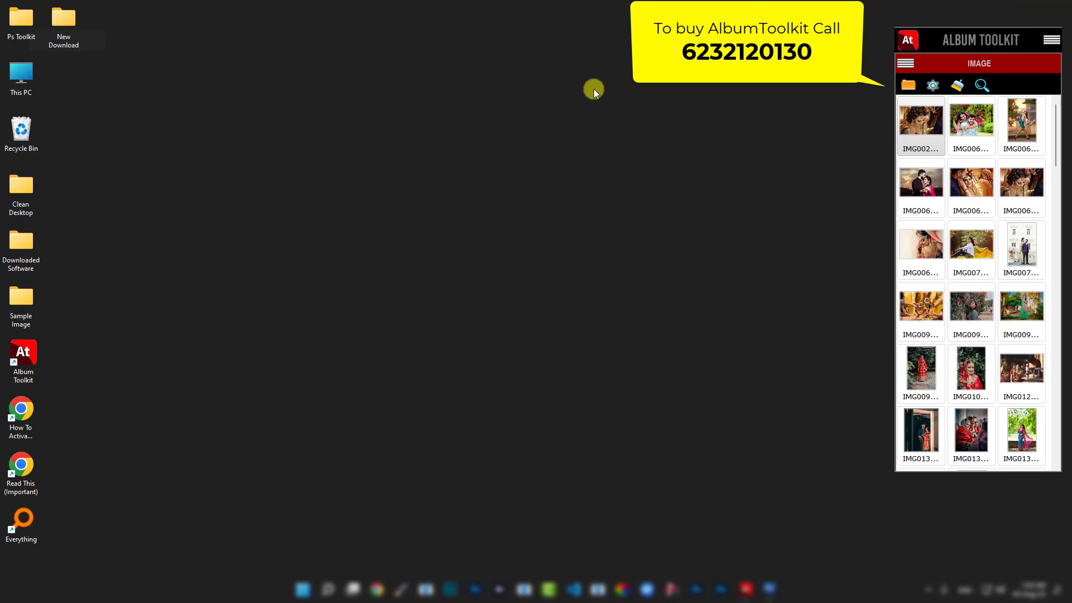
pyautogui.doubleClick(28, 84)
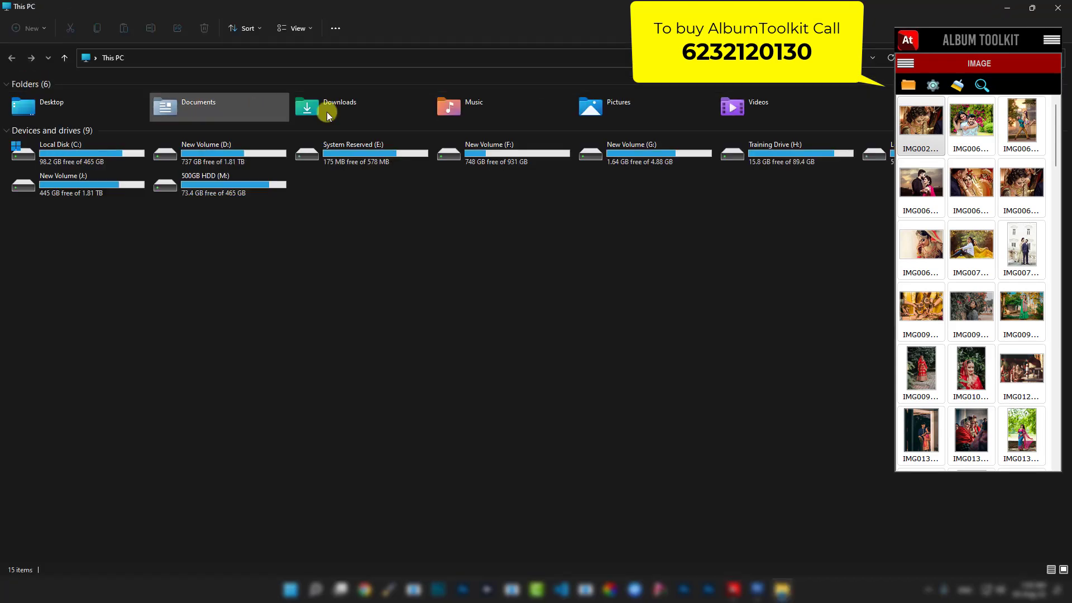
pyautogui.click(504, 166)
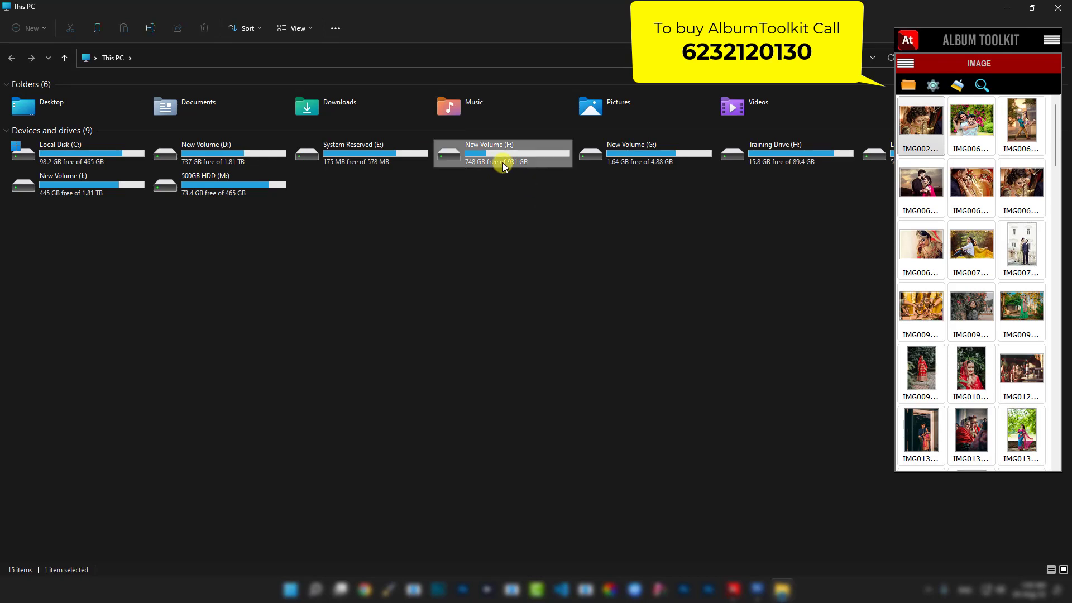
pyautogui.doubleClick(487, 153)
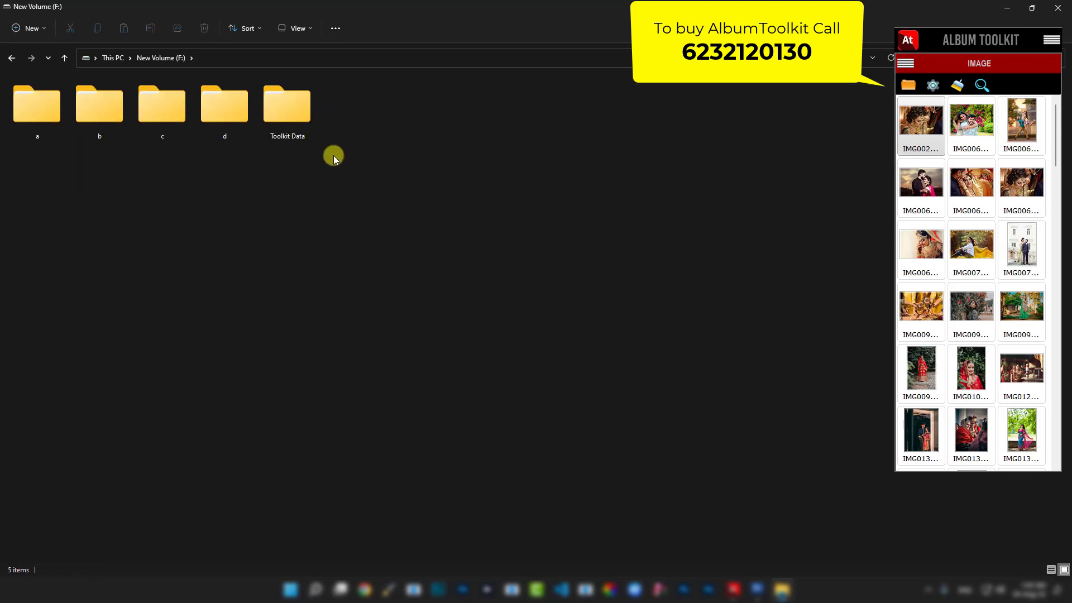
pyautogui.doubleClick(300, 115)
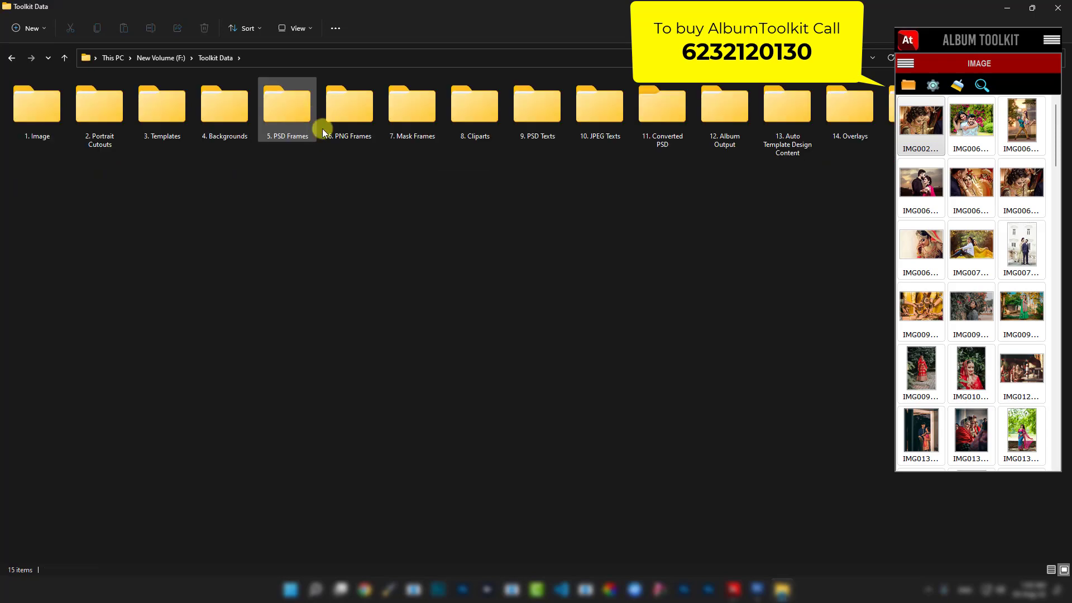
pyautogui.doubleClick(159, 114)
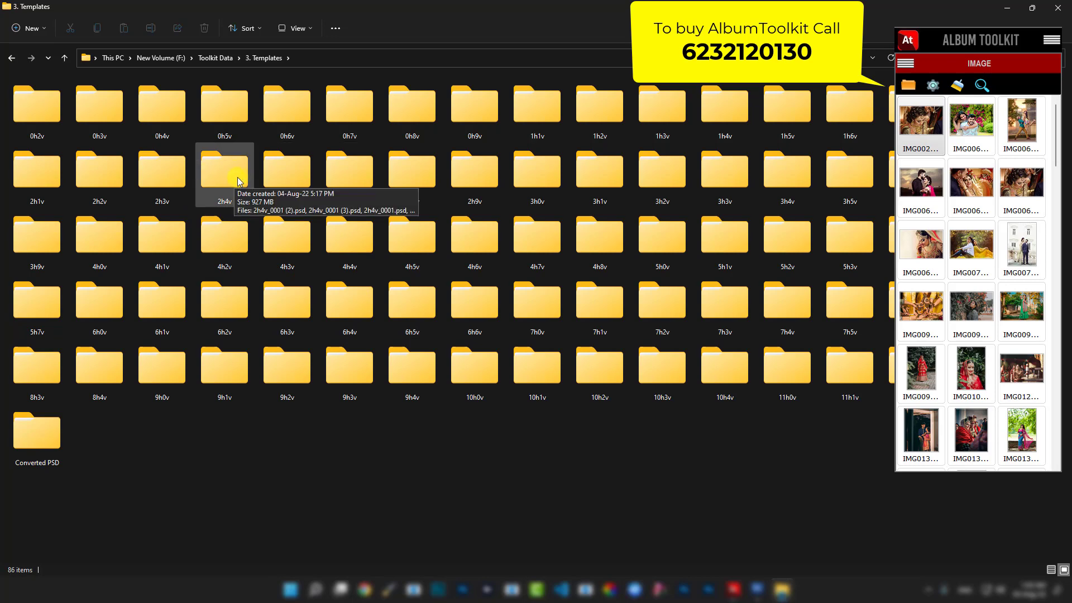
# Examine the PSD templates in the 2h4v folder and the surrounding template folders, and return to Photoshop
pyautogui.click(219, 183)
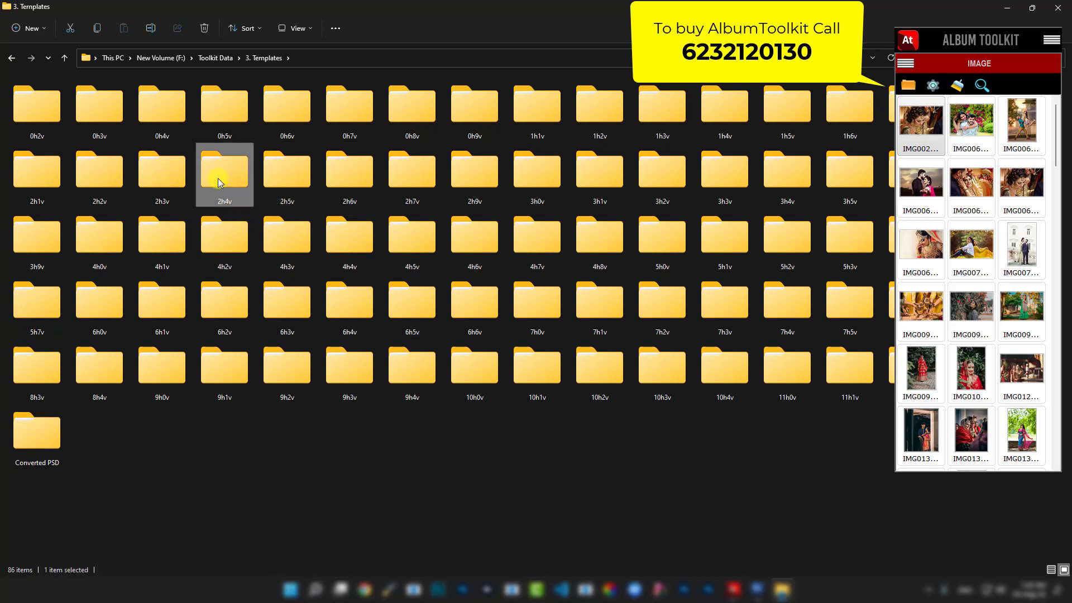
pyautogui.doubleClick(219, 183)
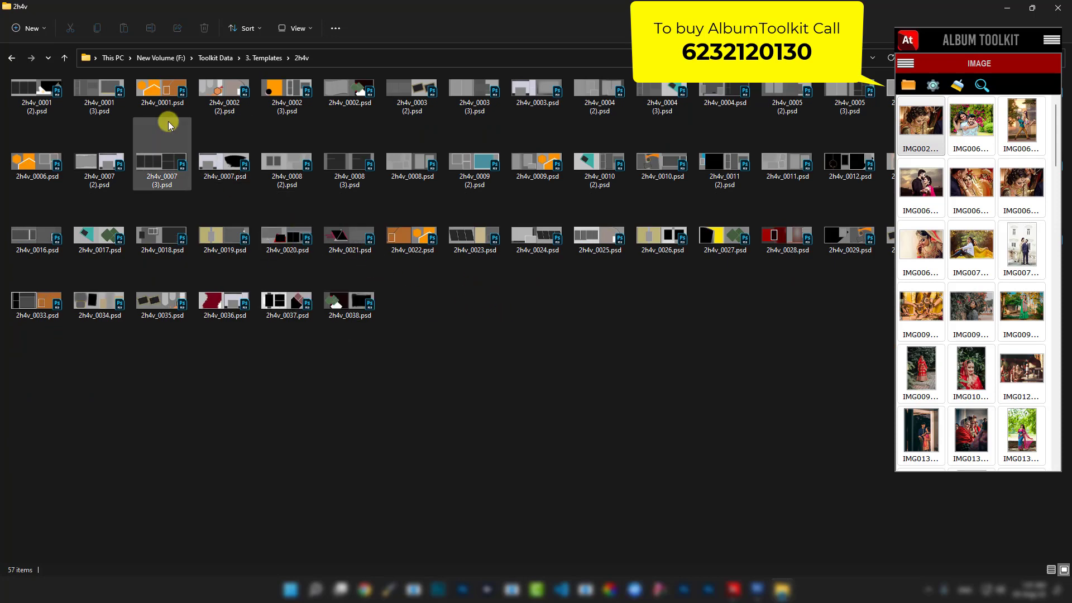
pyautogui.click(64, 57)
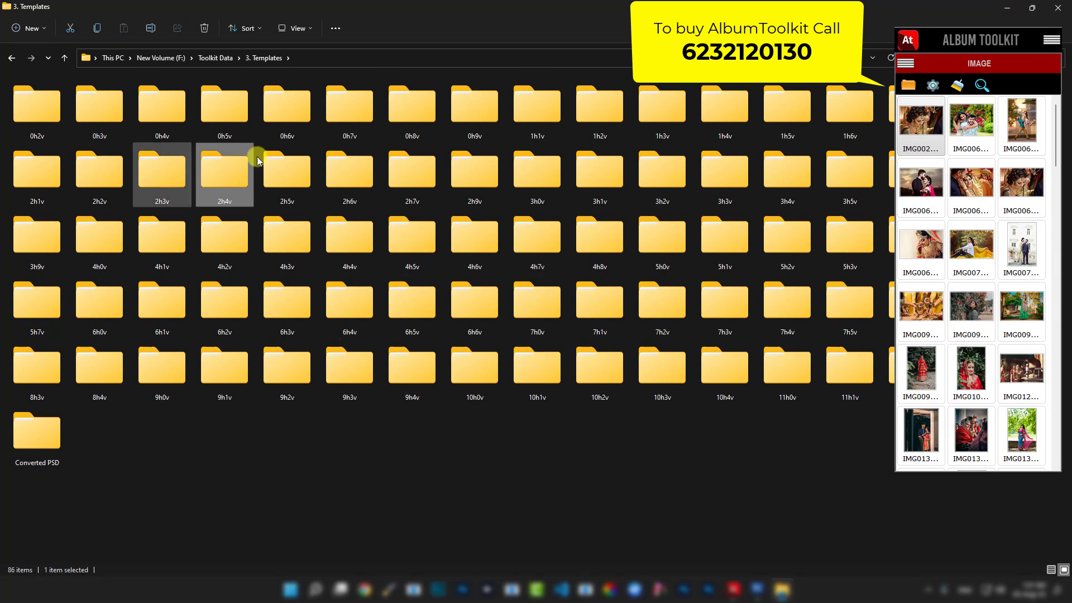
pyautogui.click(215, 59)
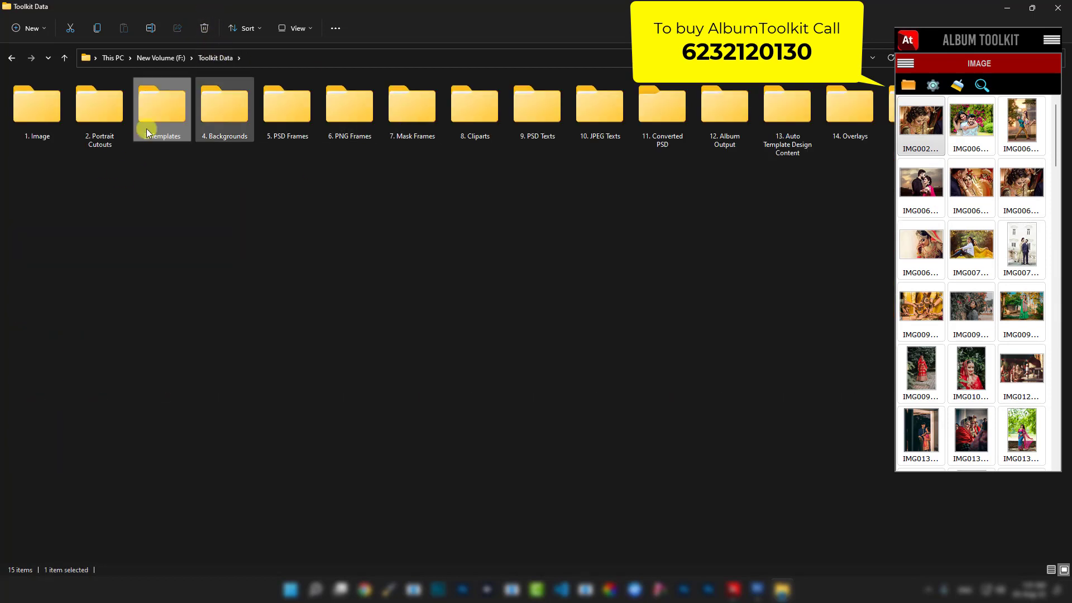
pyautogui.doubleClick(169, 116)
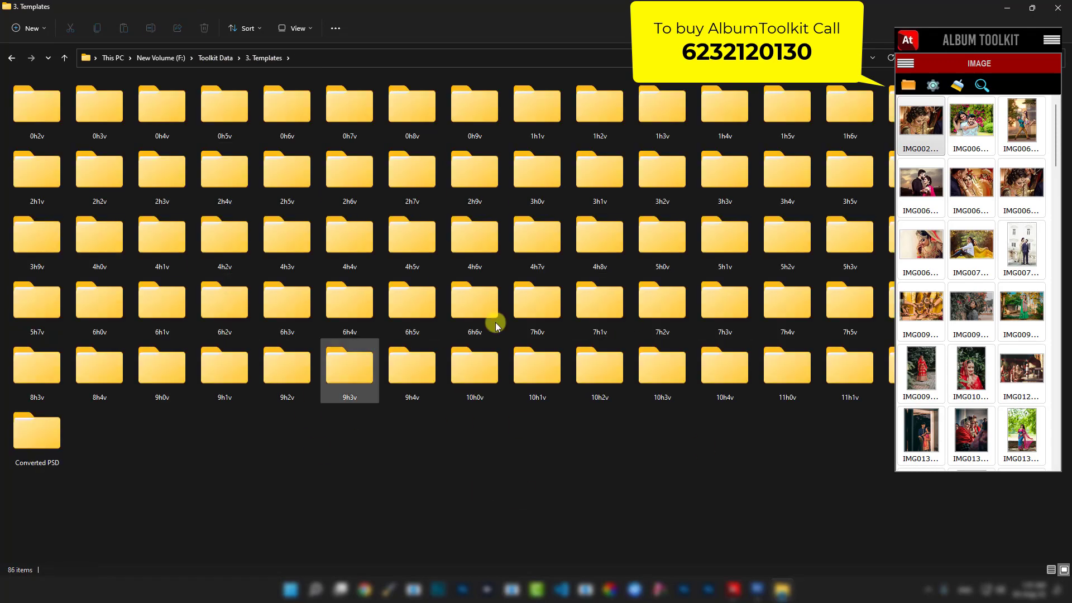
pyautogui.click(1055, 9)
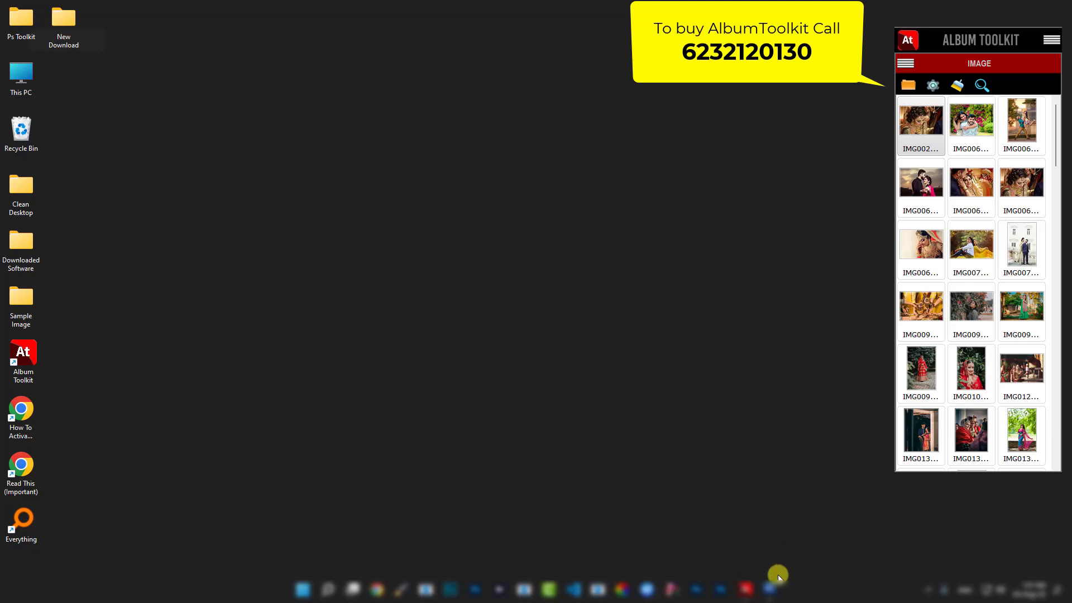
pyautogui.click(772, 587)
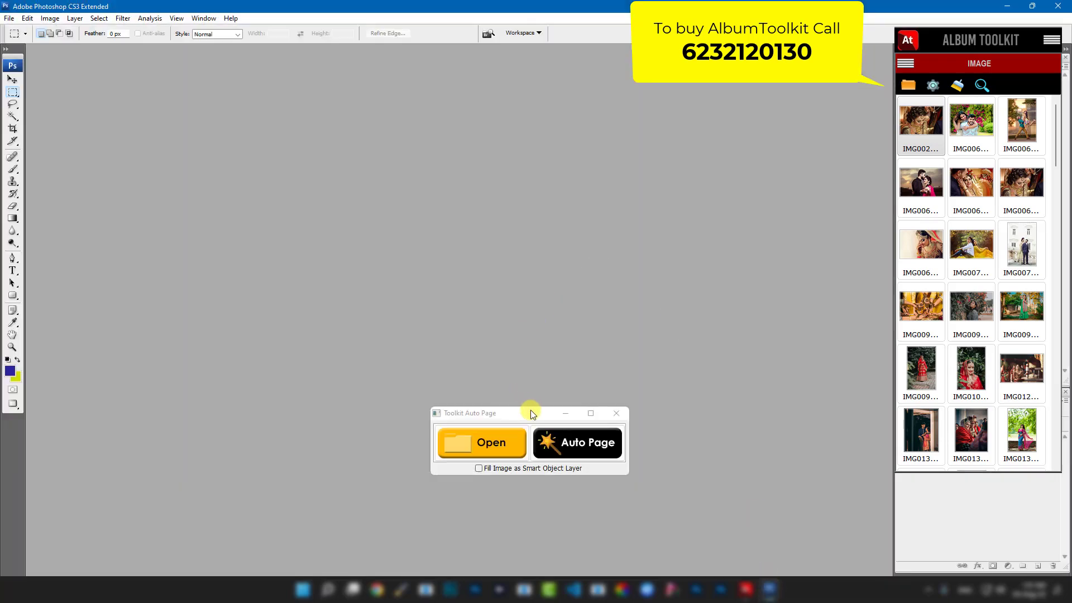
pyautogui.click(906, 131)
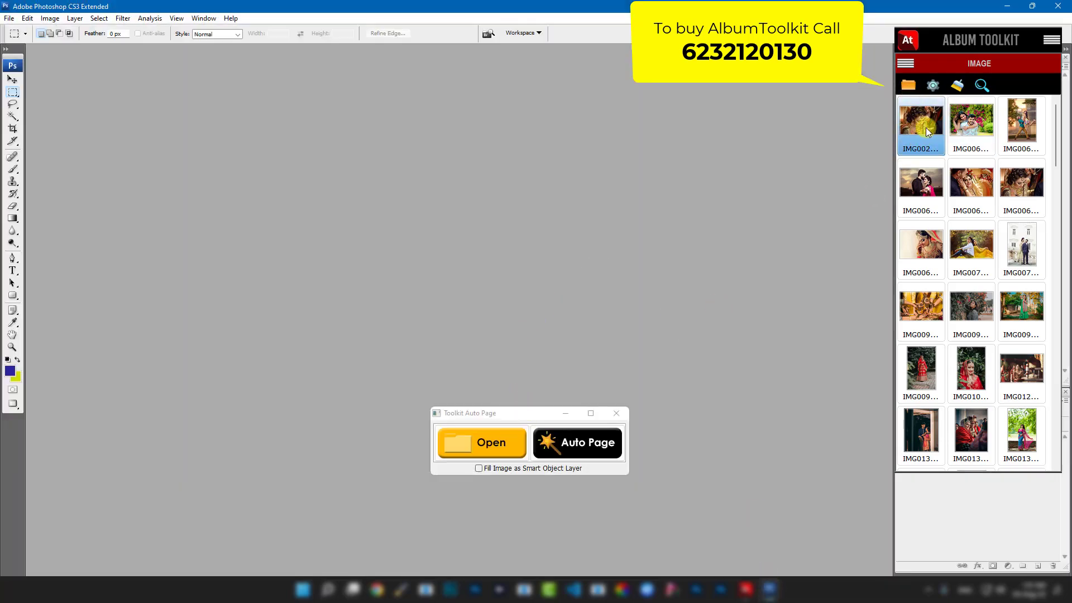
pyautogui.click(507, 234)
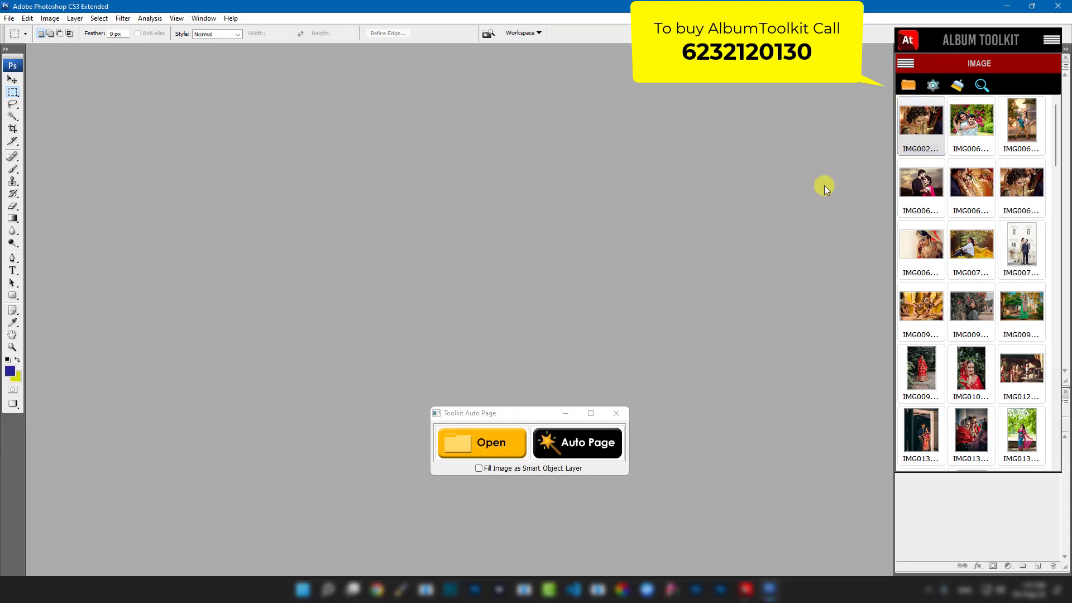
# Set the used image setting to Mark Color and check the image source folder list
pyautogui.click(936, 89)
pyautogui.click(946, 139)
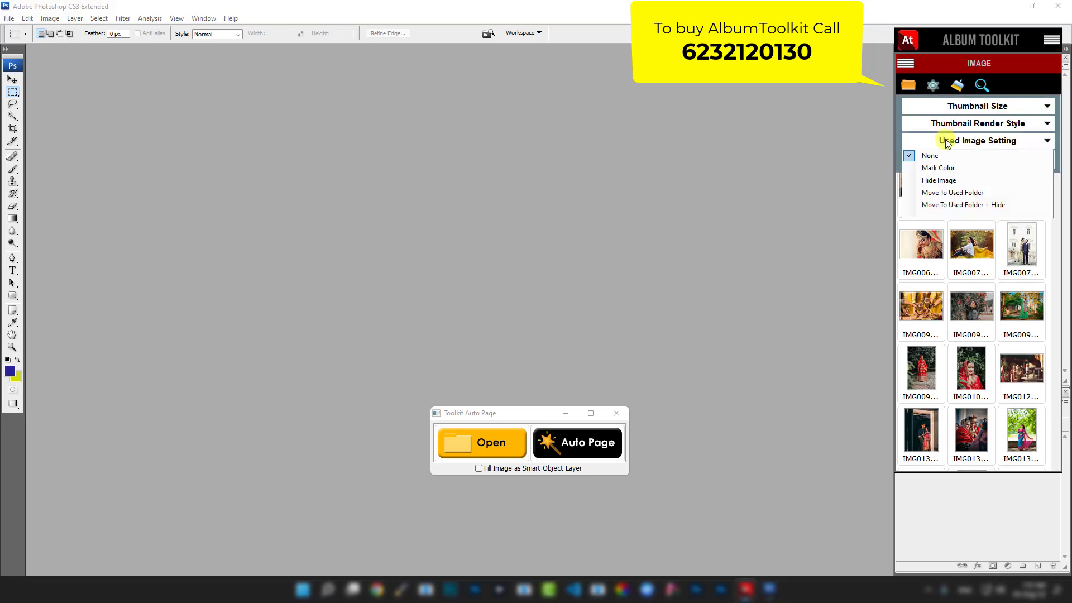
pyautogui.click(946, 169)
pyautogui.click(913, 85)
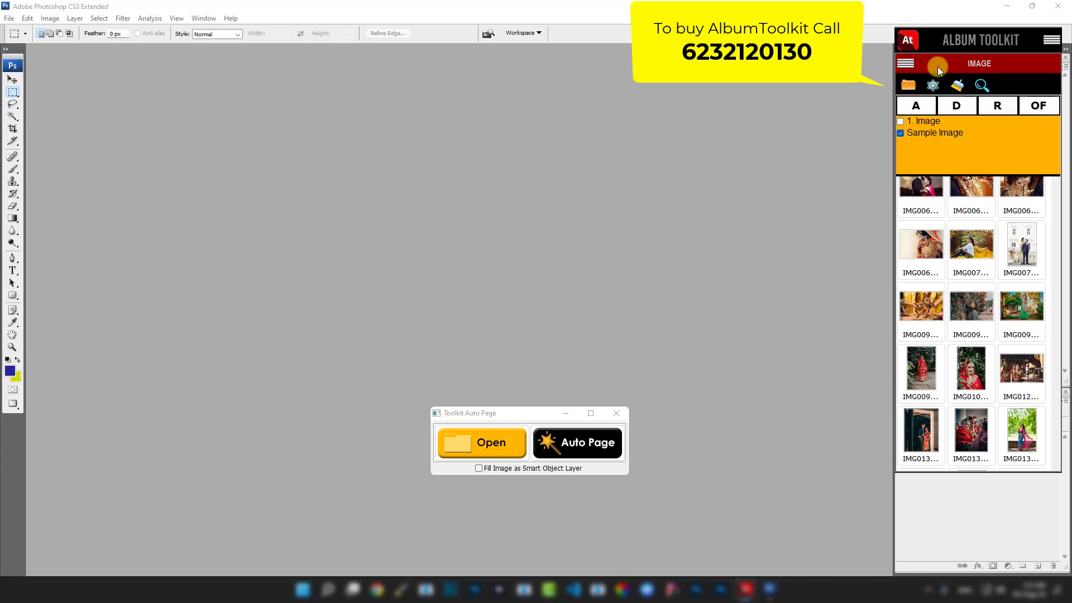
pyautogui.click(918, 78)
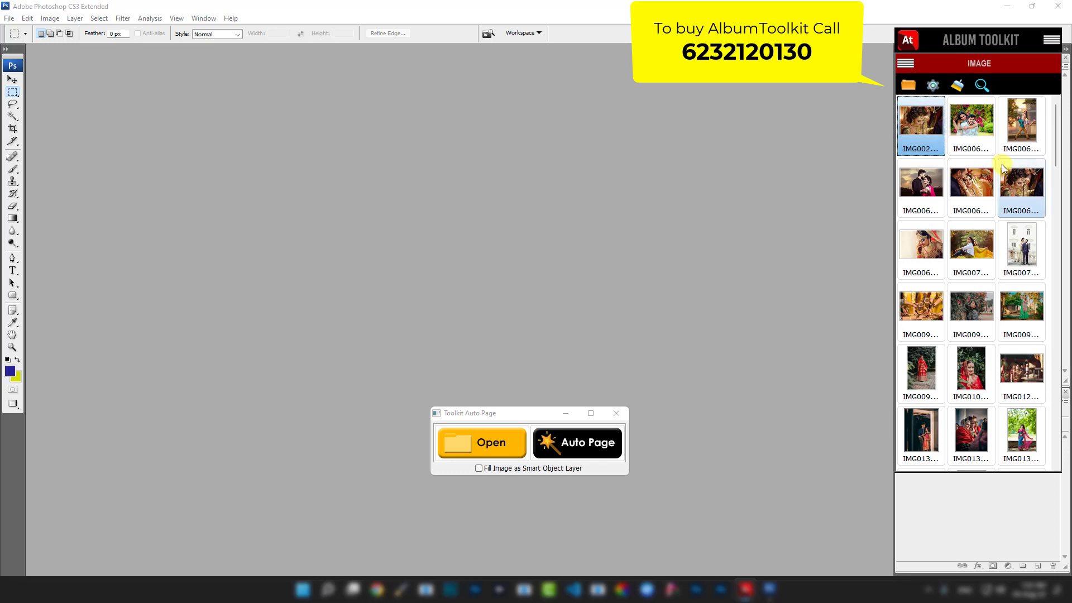
# Build an auto page from the first six listed images with template 5h1v_0002 (2).psd, and close it without saving
pyautogui.keyDown('shift'); pyautogui.click(1011, 182); pyautogui.keyUp('shift')
pyautogui.moveTo(1011, 182); pyautogui.dragTo(642, 182)
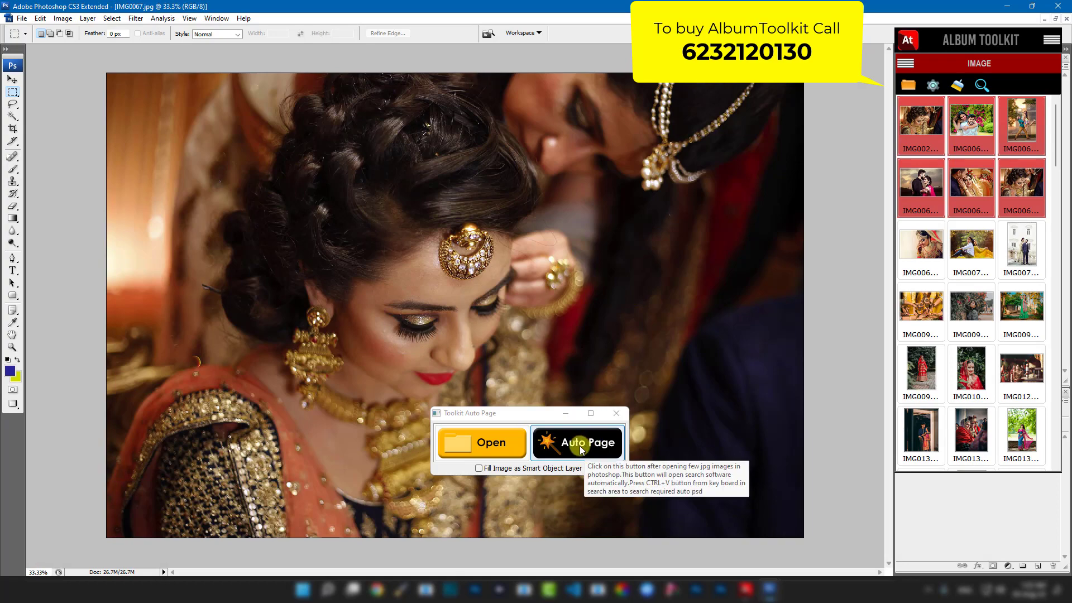
pyautogui.click(580, 446)
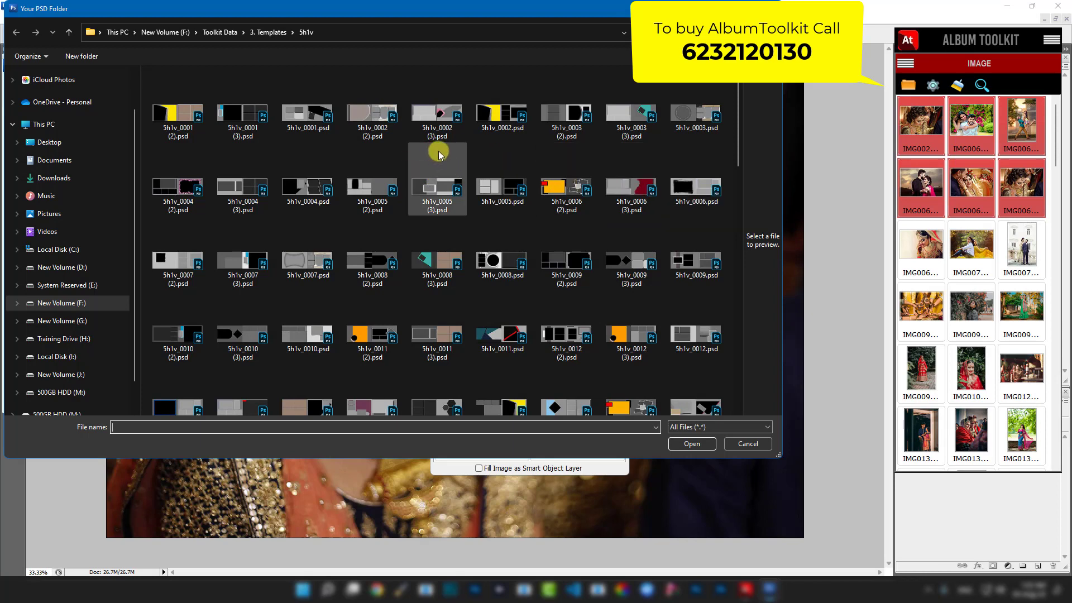
pyautogui.doubleClick(375, 119)
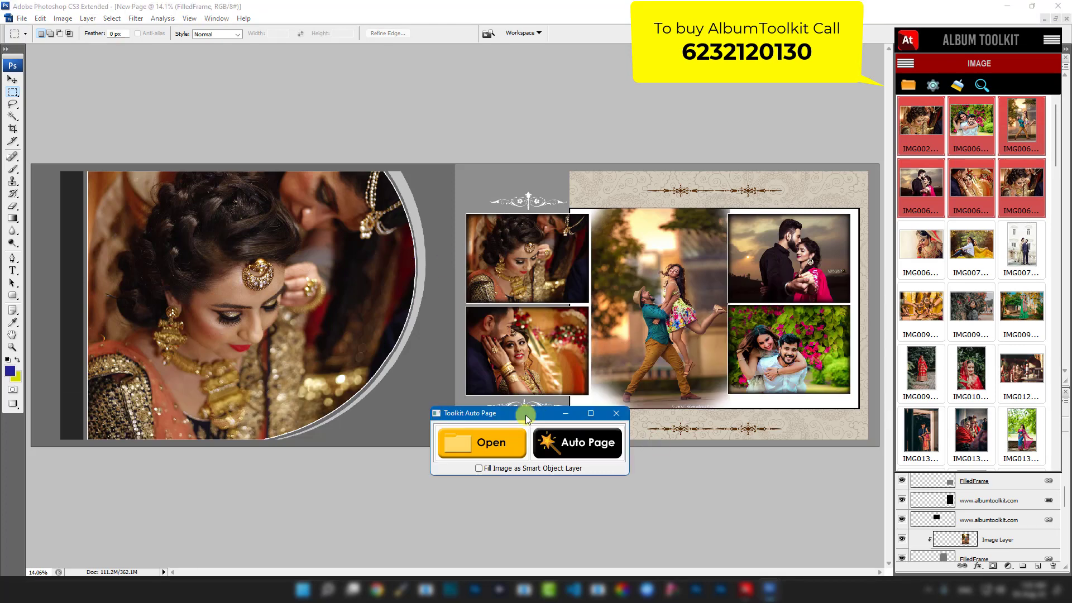
pyautogui.moveTo(525, 415); pyautogui.dragTo(525, 473)
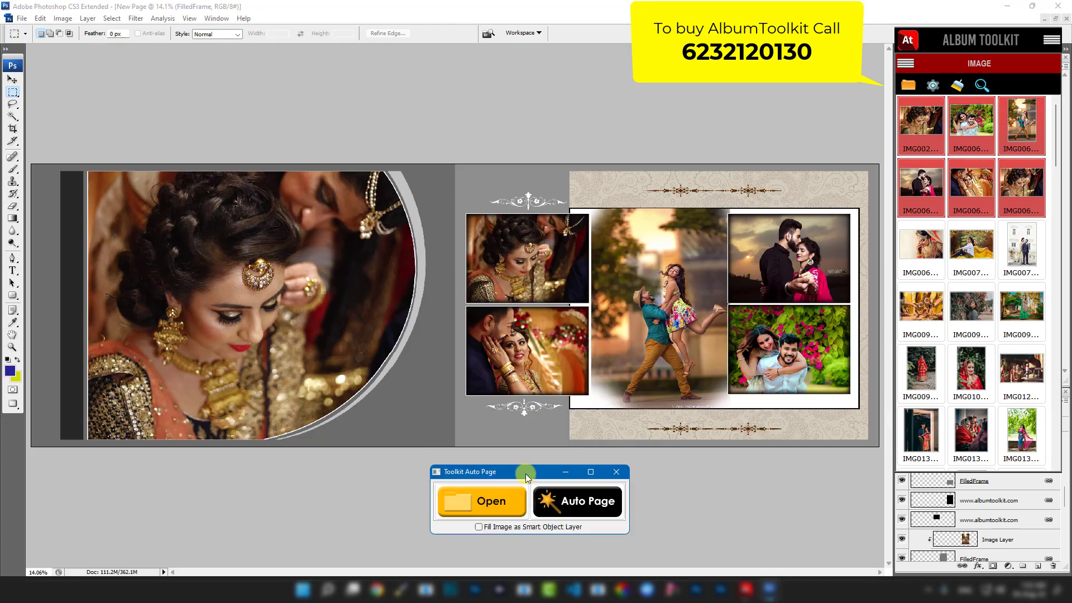
pyautogui.click(1067, 18)
pyautogui.click(533, 222)
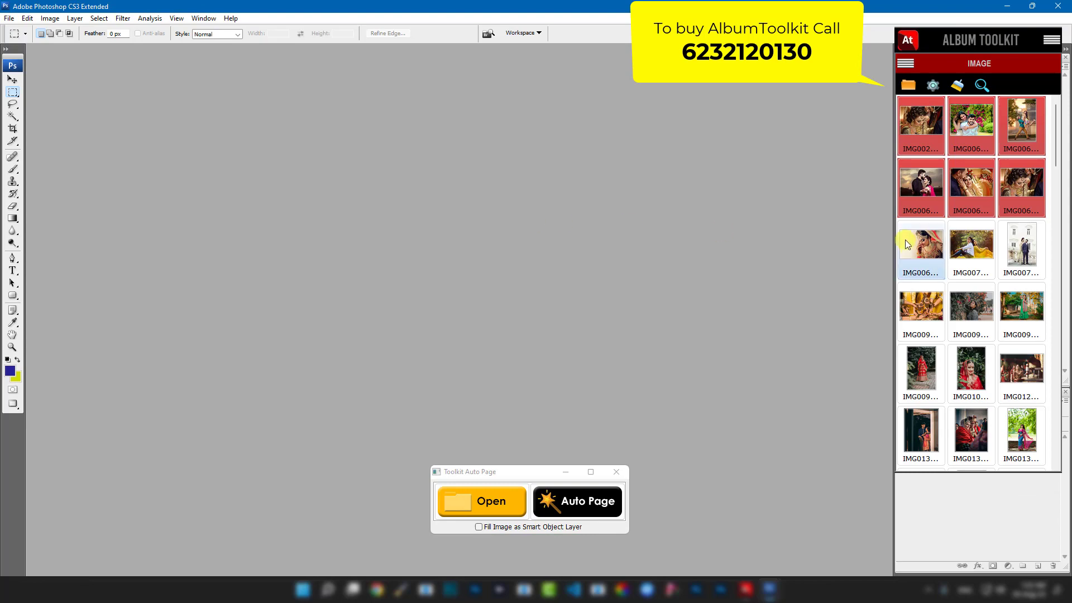
# Build an auto page from the same six images with template 5h1v_0017.psd, and discard it without saving
pyautogui.moveTo(934, 188); pyautogui.dragTo(395, 246)
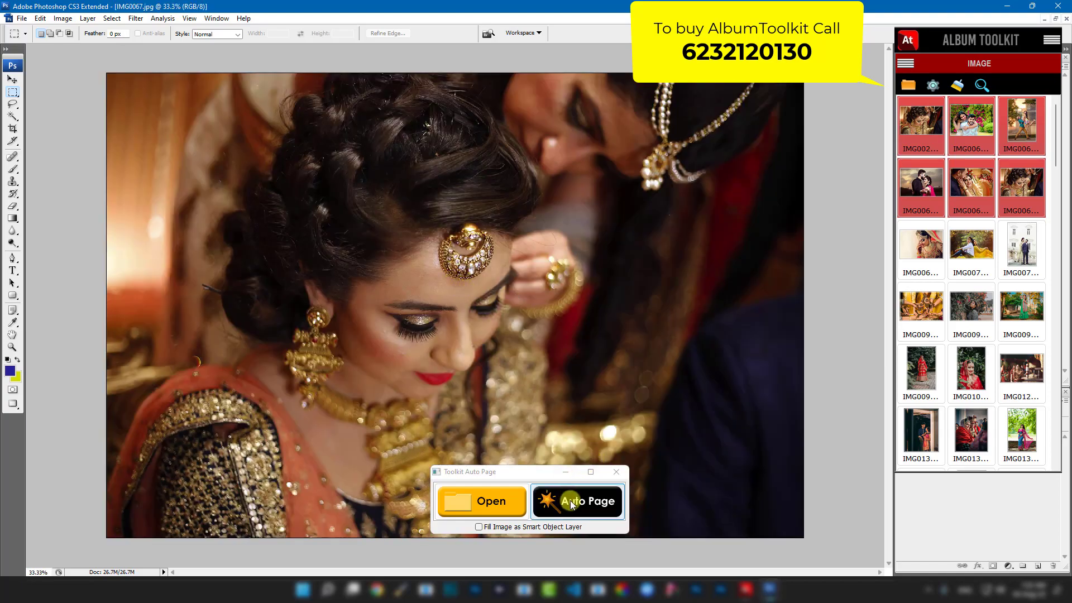
pyautogui.click(584, 502)
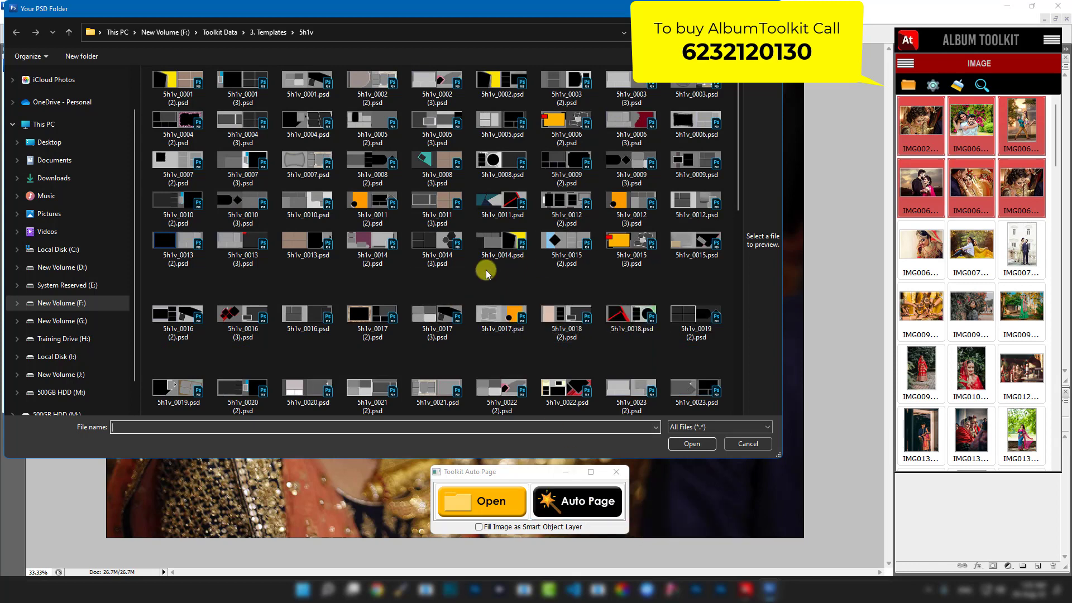
pyautogui.doubleClick(498, 318)
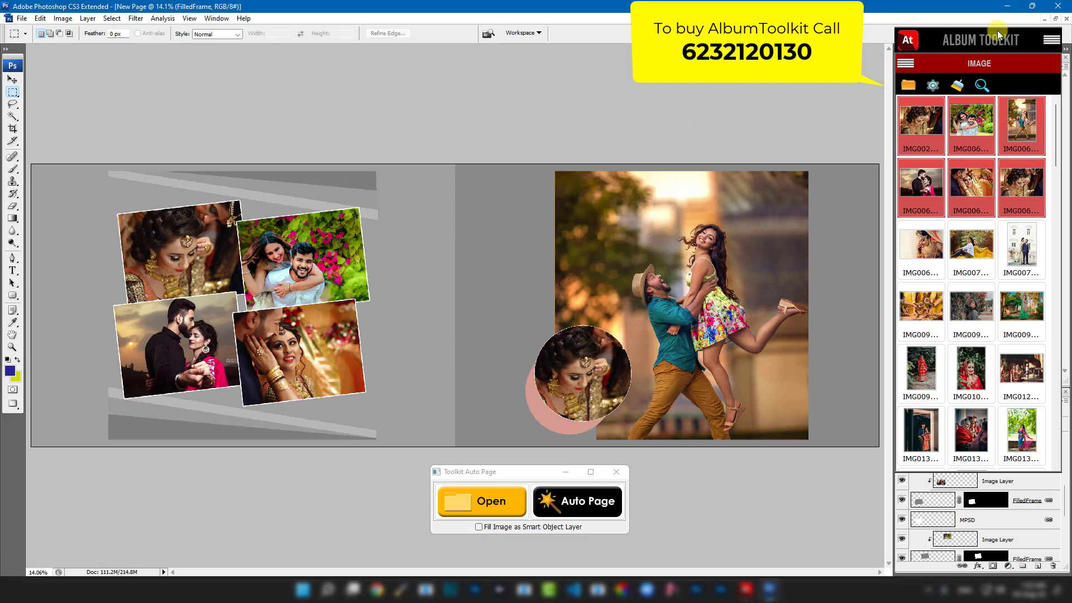
pyautogui.click(1068, 20)
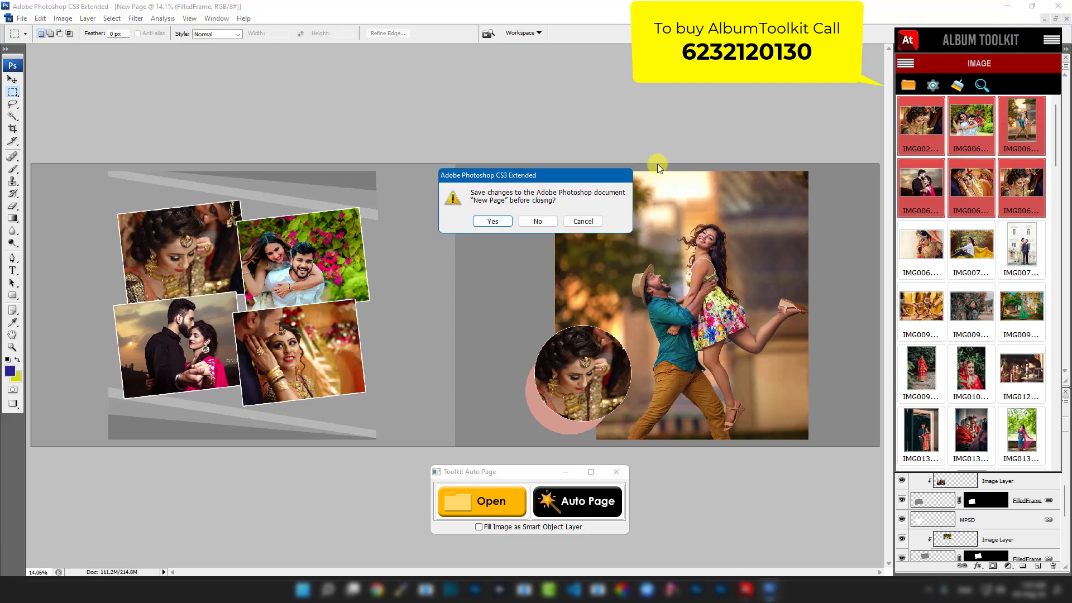
pyautogui.click(538, 221)
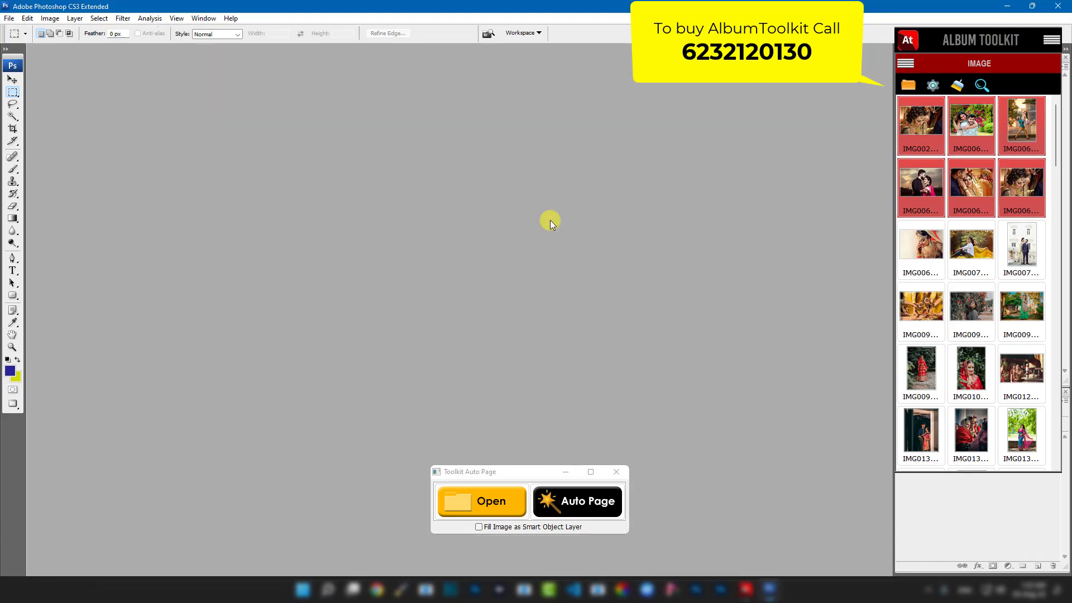
# Select the first seven listed images, through the bride portrait IMG0068.JPG, and open them in Photoshop
pyautogui.click(920, 121)
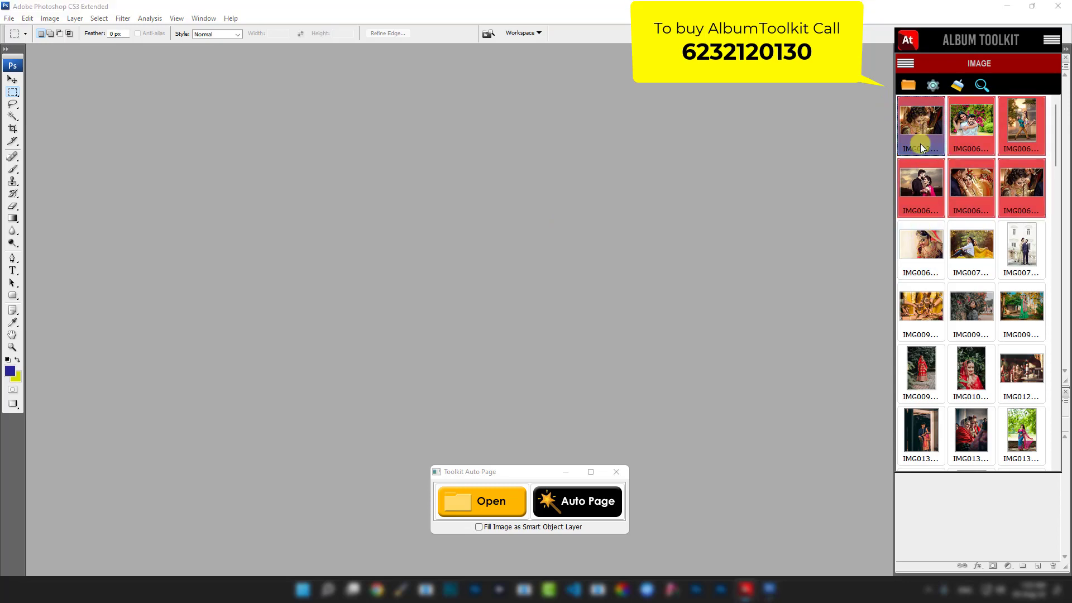
pyautogui.keyDown('ctrl'); pyautogui.click(993, 122); pyautogui.keyUp('ctrl')
pyautogui.keyDown('ctrl'); pyautogui.click(1023, 125); pyautogui.keyUp('ctrl')
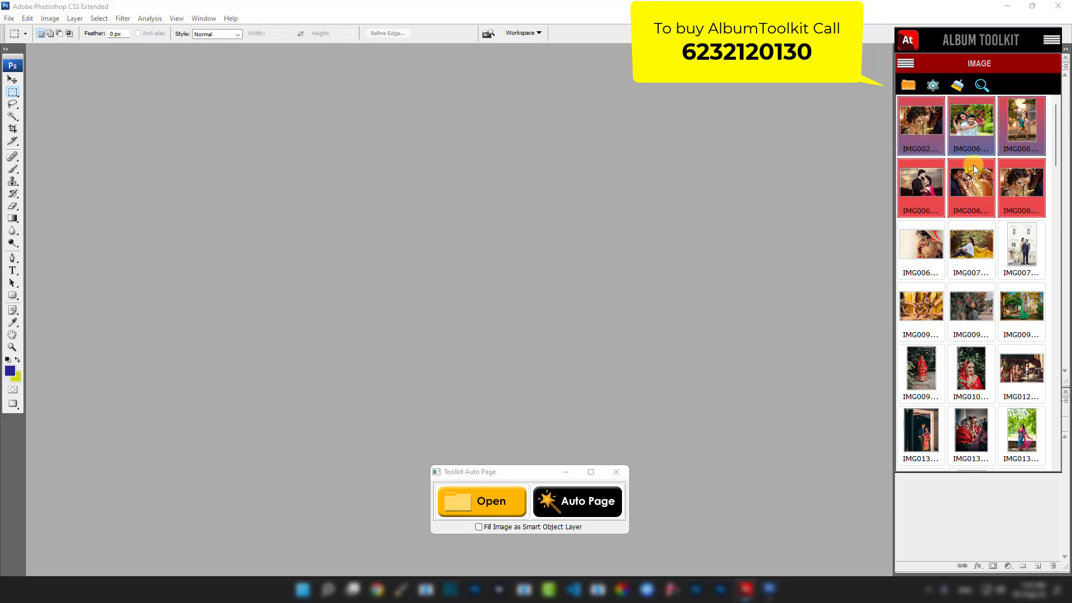
pyautogui.keyDown('ctrl'); pyautogui.click(923, 187); pyautogui.keyUp('ctrl')
pyautogui.keyDown('ctrl'); pyautogui.click(972, 182); pyautogui.keyUp('ctrl')
pyautogui.keyDown('ctrl'); pyautogui.click(1020, 177); pyautogui.keyUp('ctrl')
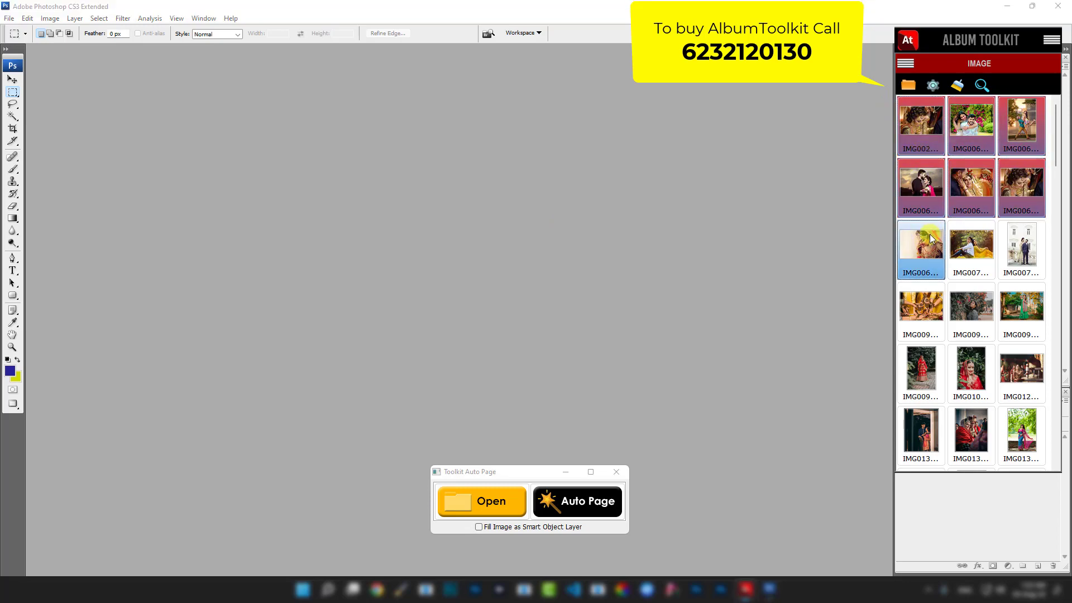
pyautogui.keyDown('ctrl'); pyautogui.click(926, 250); pyautogui.keyUp('ctrl')
pyautogui.moveTo(926, 250); pyautogui.dragTo(631, 244)
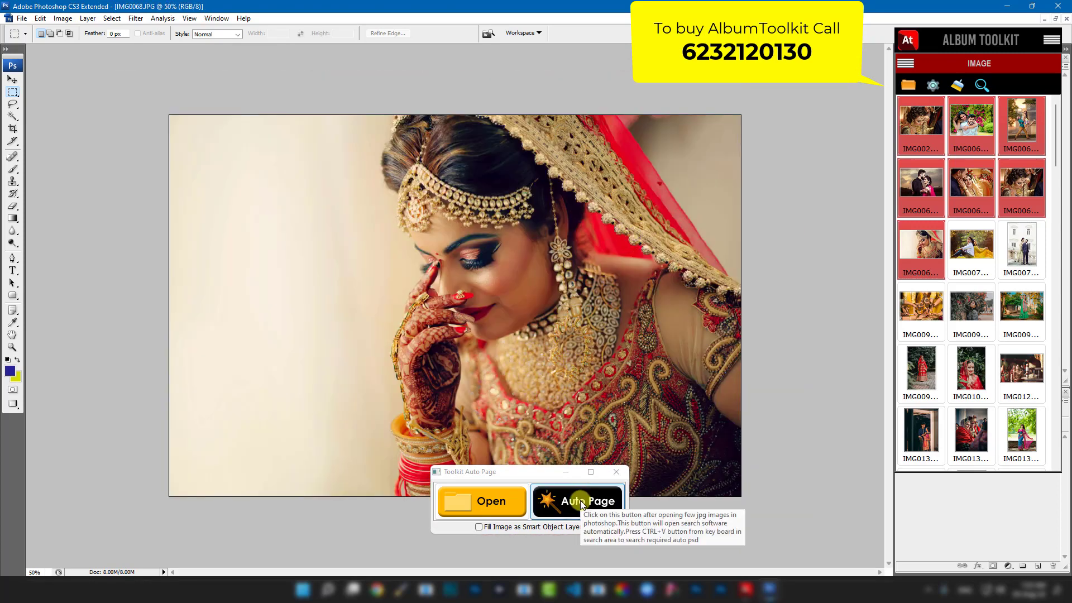
# Build an auto page from the seven open images with template 6h1v_0005.psd, and float its window near the top of the workspace
pyautogui.click(581, 500)
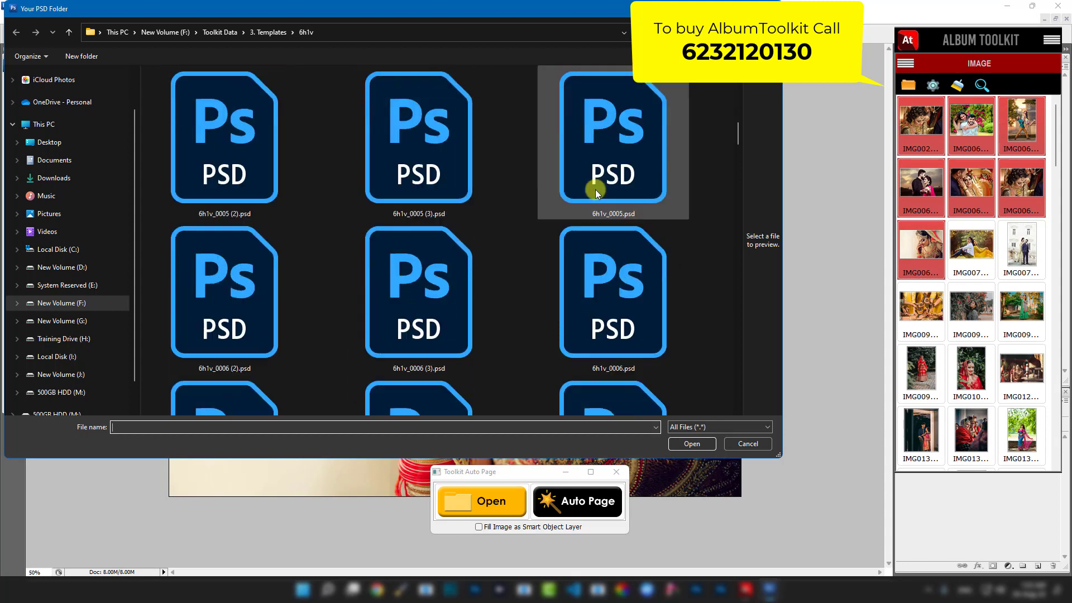
pyautogui.doubleClick(592, 182)
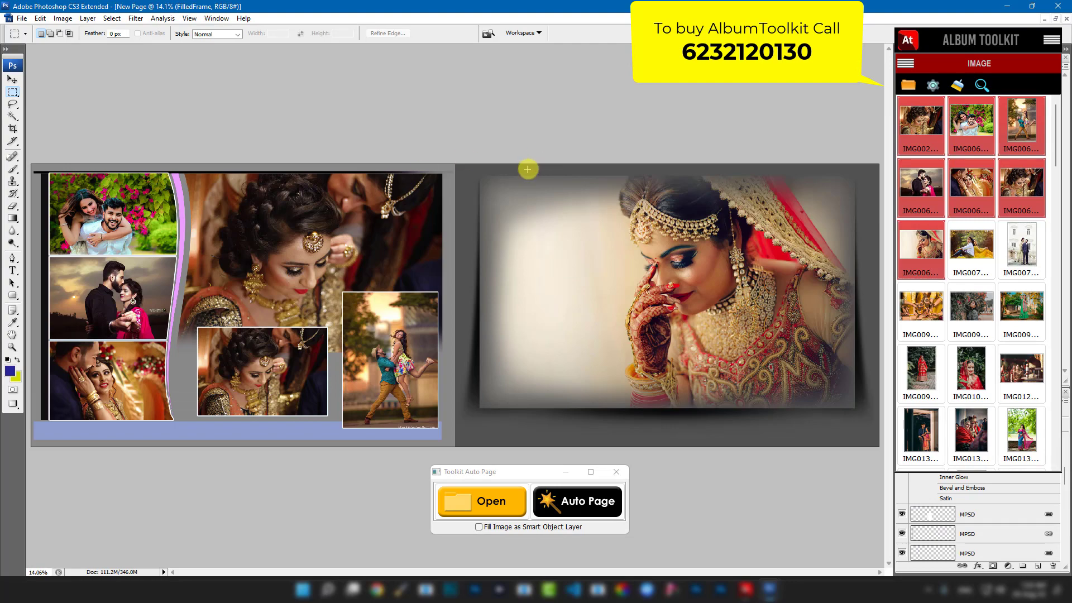
pyautogui.click(1056, 20)
pyautogui.moveTo(625, 98); pyautogui.dragTo(597, 68)
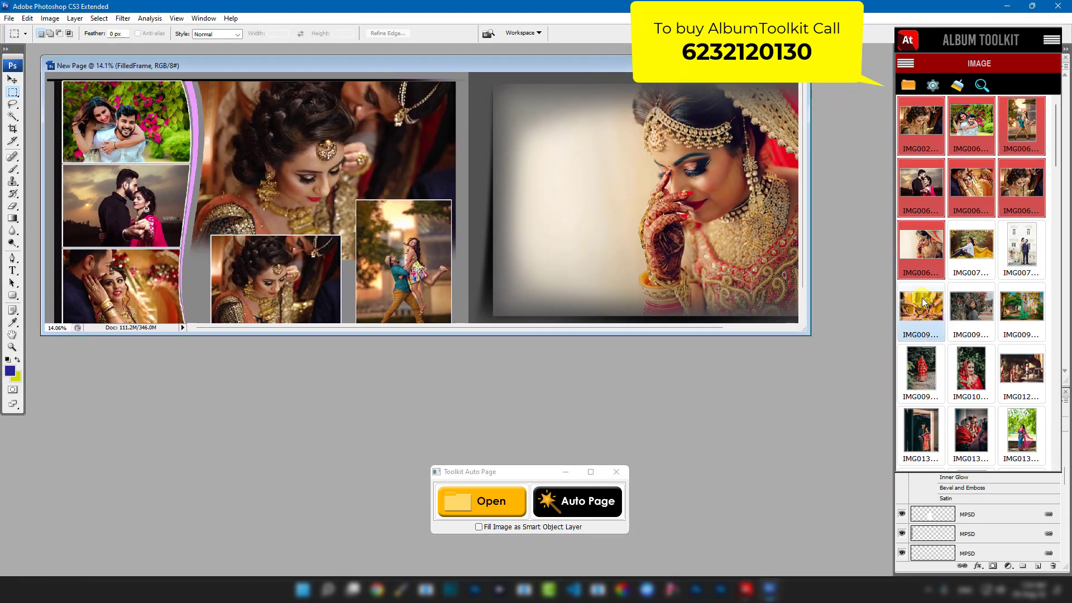
# Open the next five unused images, ending with IMG0094.JPG, and build an auto page with template 4h1v_0012 (2).psd
pyautogui.moveTo(965, 249); pyautogui.dragTo(1014, 299)
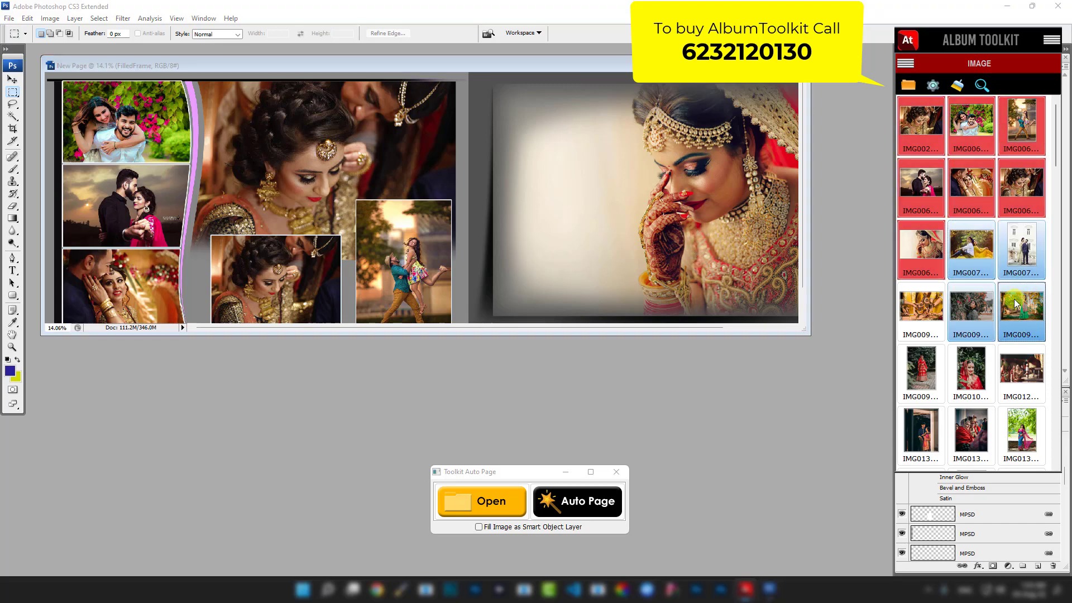
pyautogui.moveTo(972, 253); pyautogui.dragTo(689, 366)
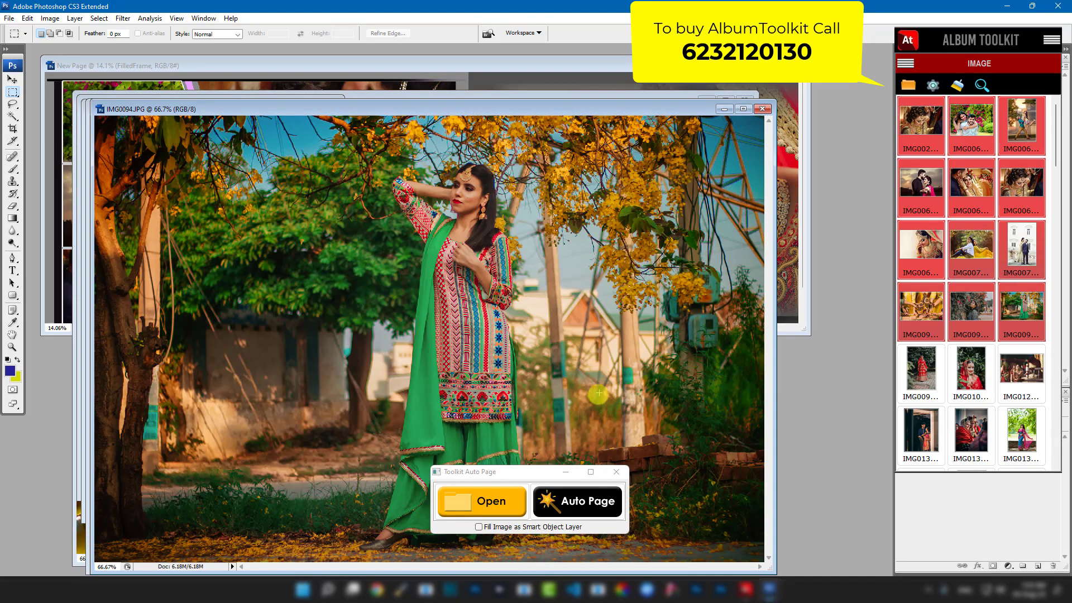
pyautogui.click(587, 499)
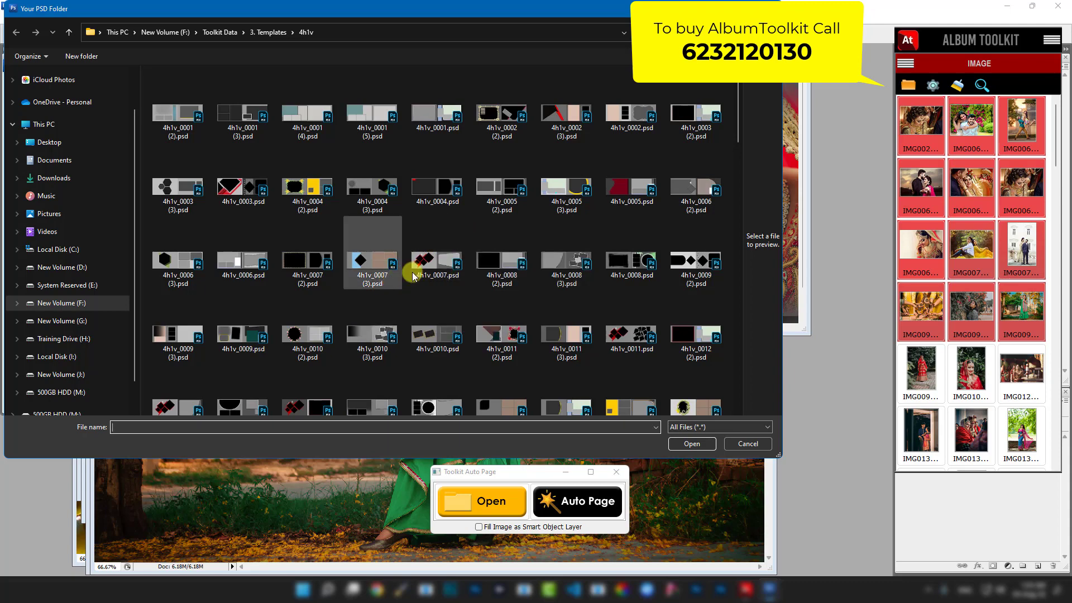
pyautogui.scroll(-3, 410, 257)
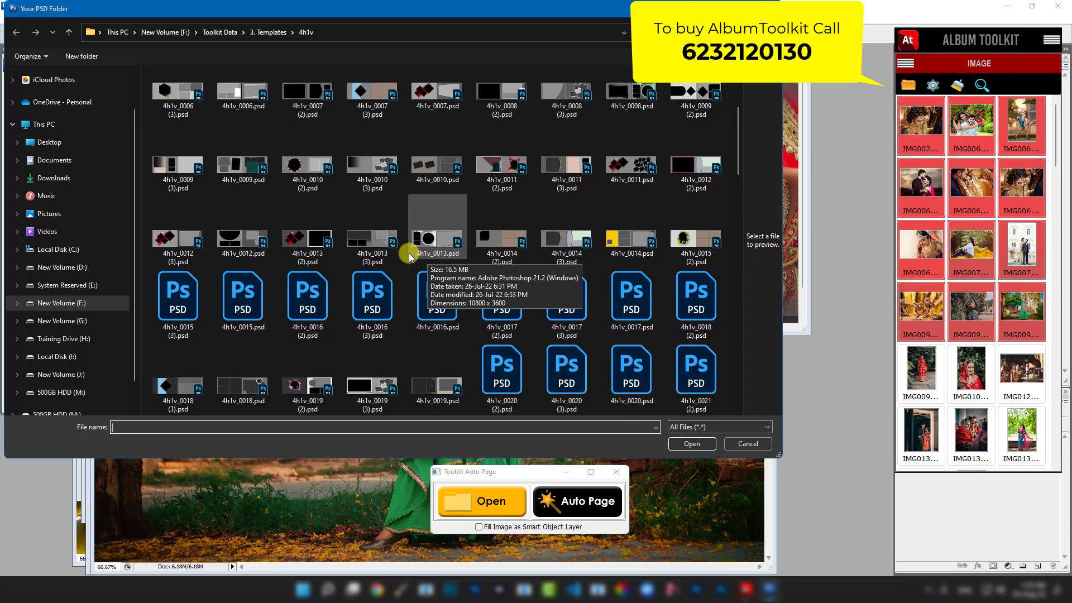
pyautogui.doubleClick(690, 168)
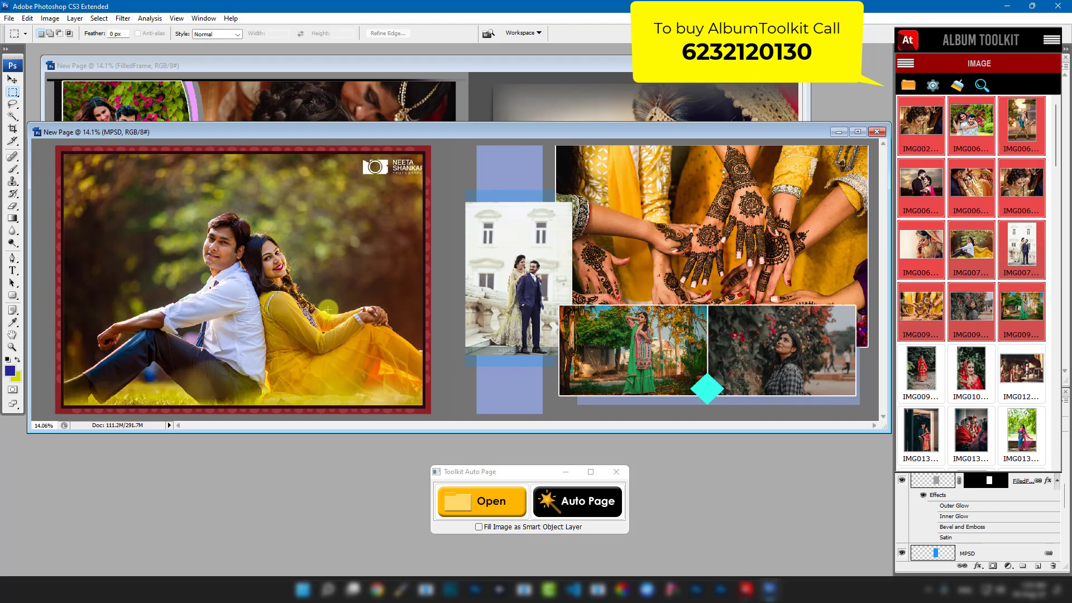
# Open IMG0127.JPG and MN-210609-IMG0072-194241.jpg, and build an auto page from them with template 2h0v_0001 (2).psd
pyautogui.click(1017, 374)
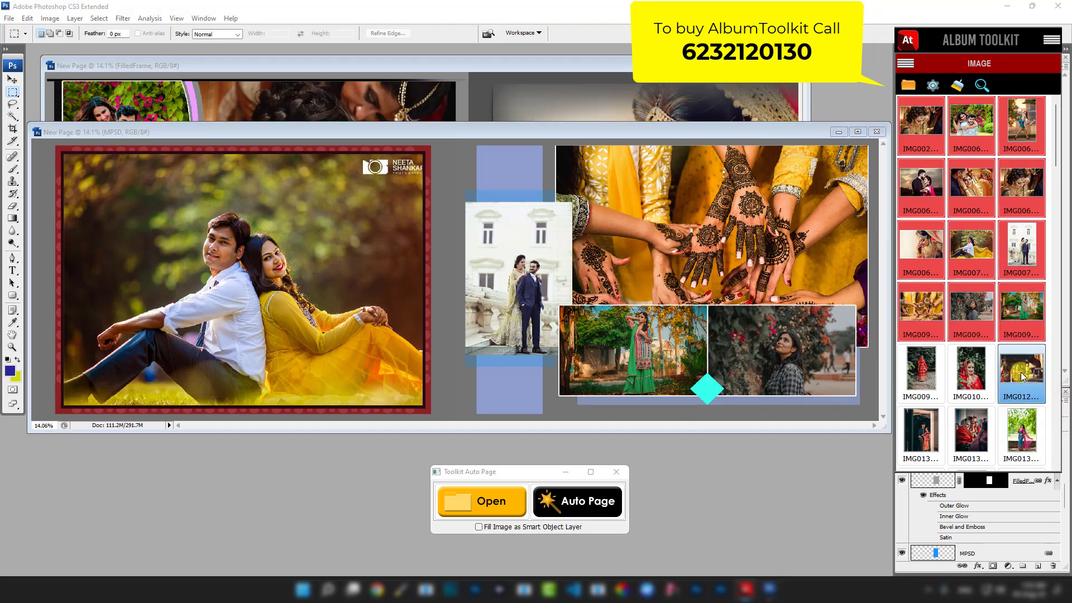
pyautogui.scroll(-1, 1021, 373)
pyautogui.keyDown('ctrl'); pyautogui.click(1019, 429); pyautogui.keyUp('ctrl')
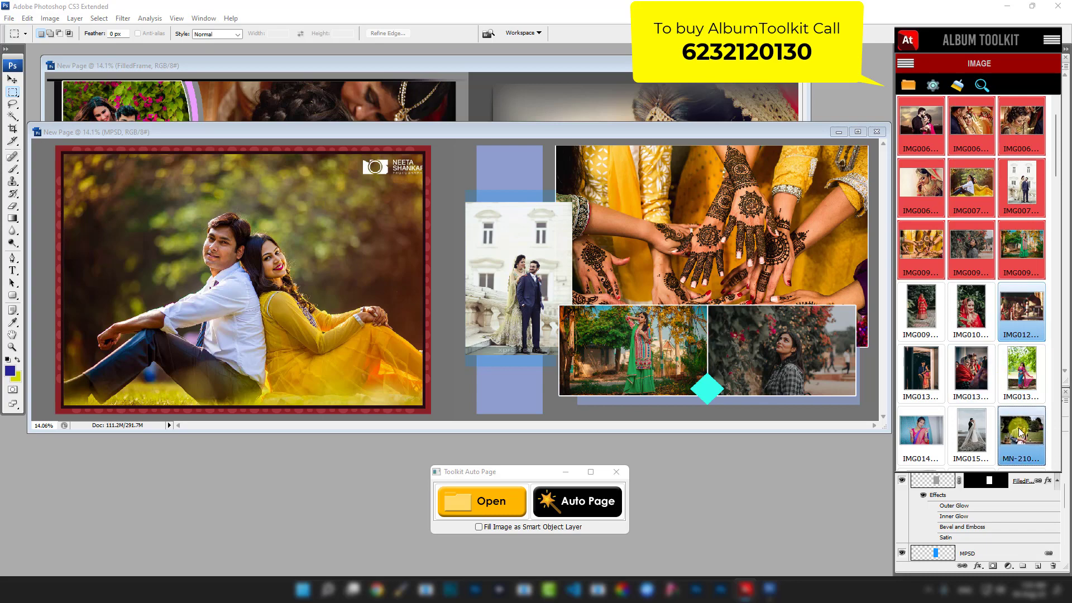
pyautogui.moveTo(1018, 428); pyautogui.dragTo(780, 470)
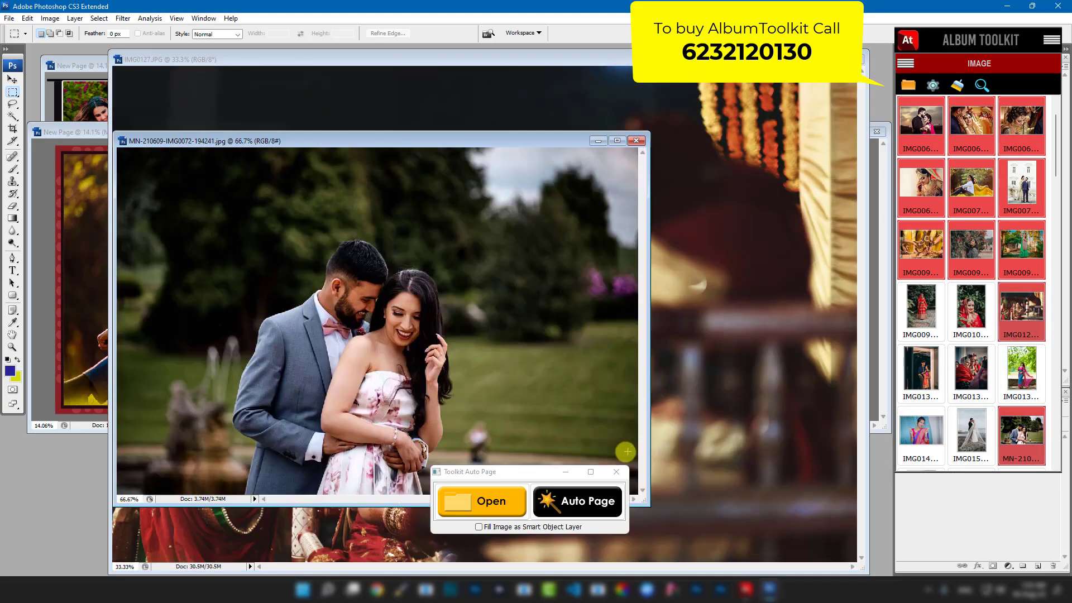
pyautogui.click(597, 488)
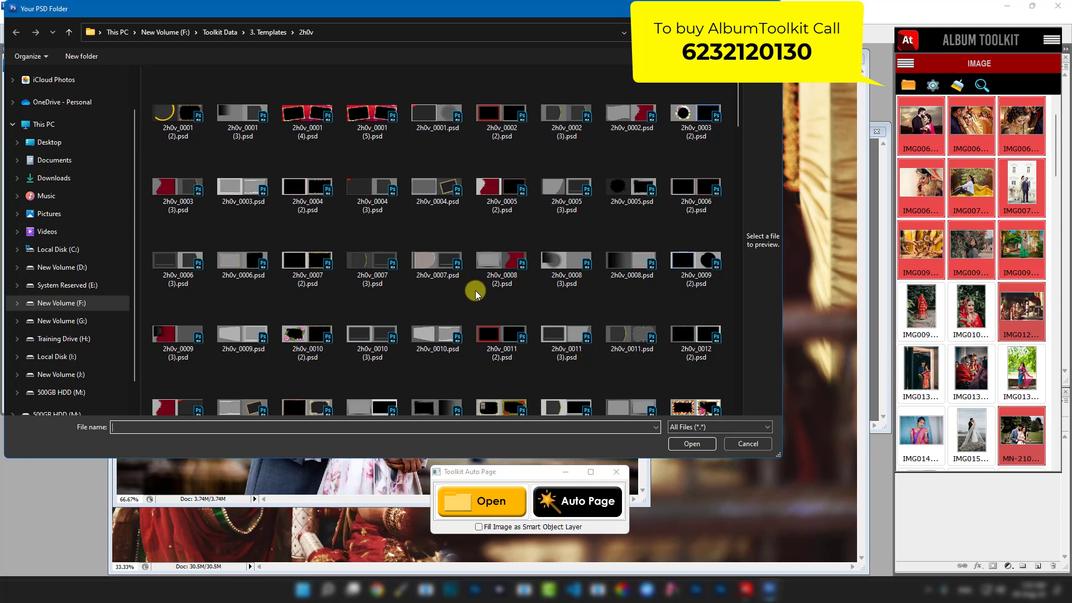
pyautogui.doubleClick(184, 124)
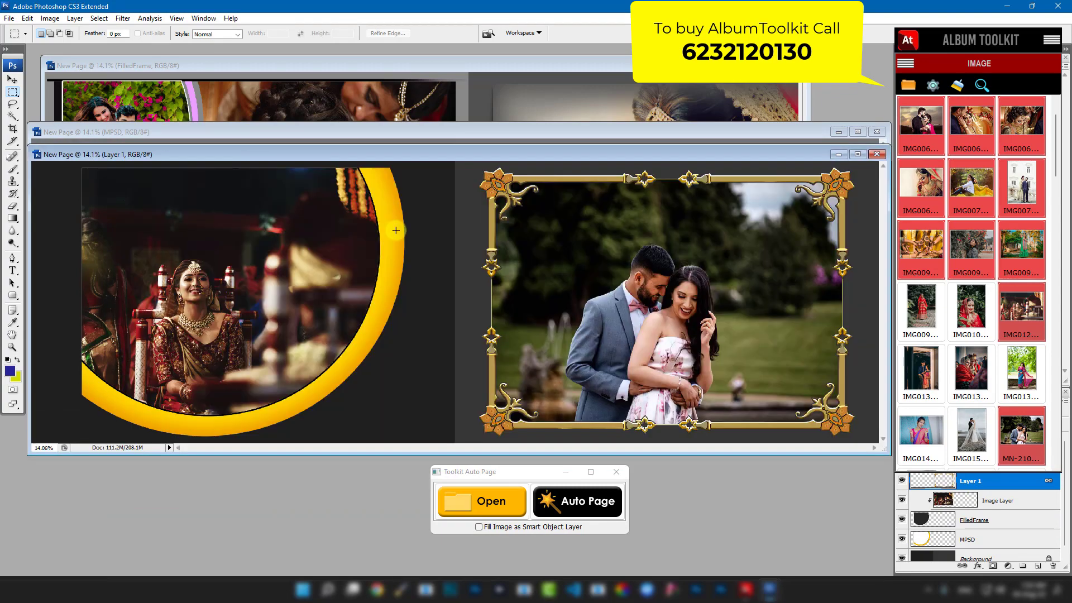
# Open the five unused images from the first IMG013 file through the IMG015 file, and build an auto page with template 1h4v_0006.psd
pyautogui.click(926, 370)
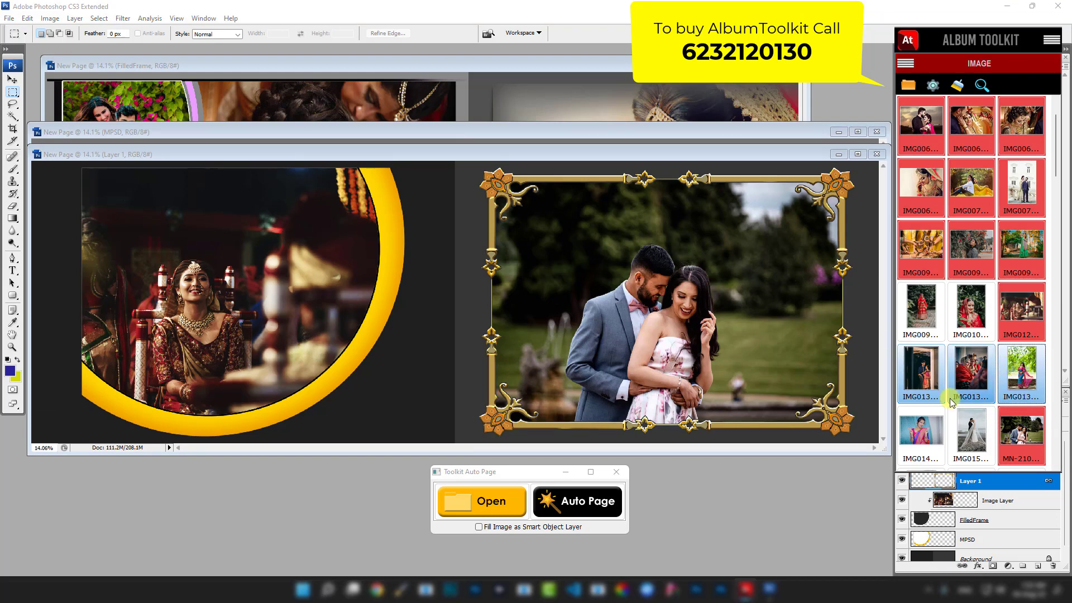
pyautogui.keyDown('shift'); pyautogui.click(938, 420); pyautogui.keyUp('shift')
pyautogui.keyDown('shift'); pyautogui.click(969, 427); pyautogui.keyUp('shift')
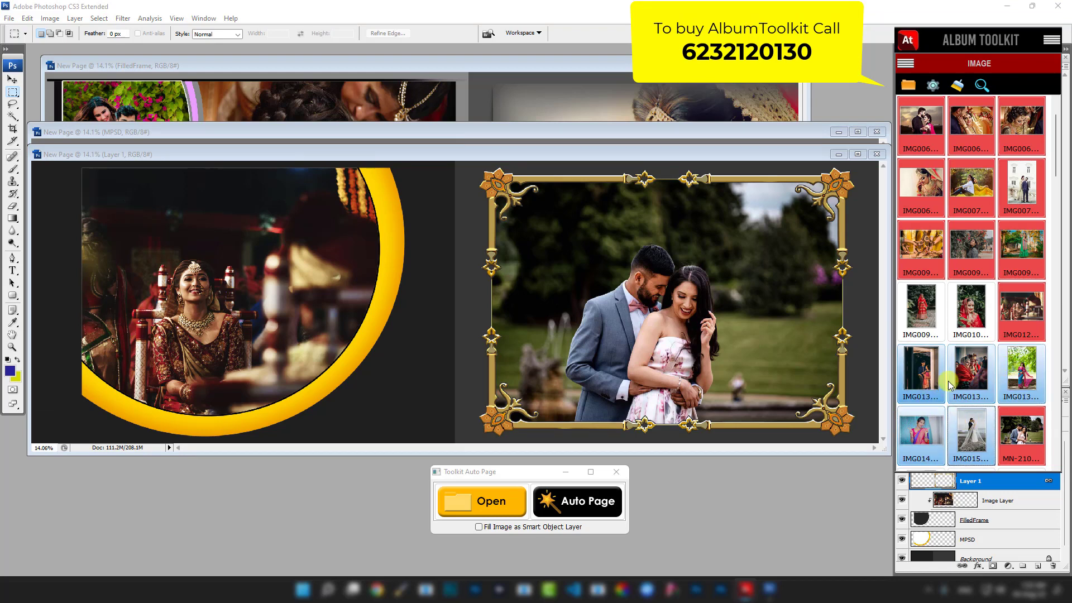
pyautogui.moveTo(968, 387); pyautogui.dragTo(719, 485)
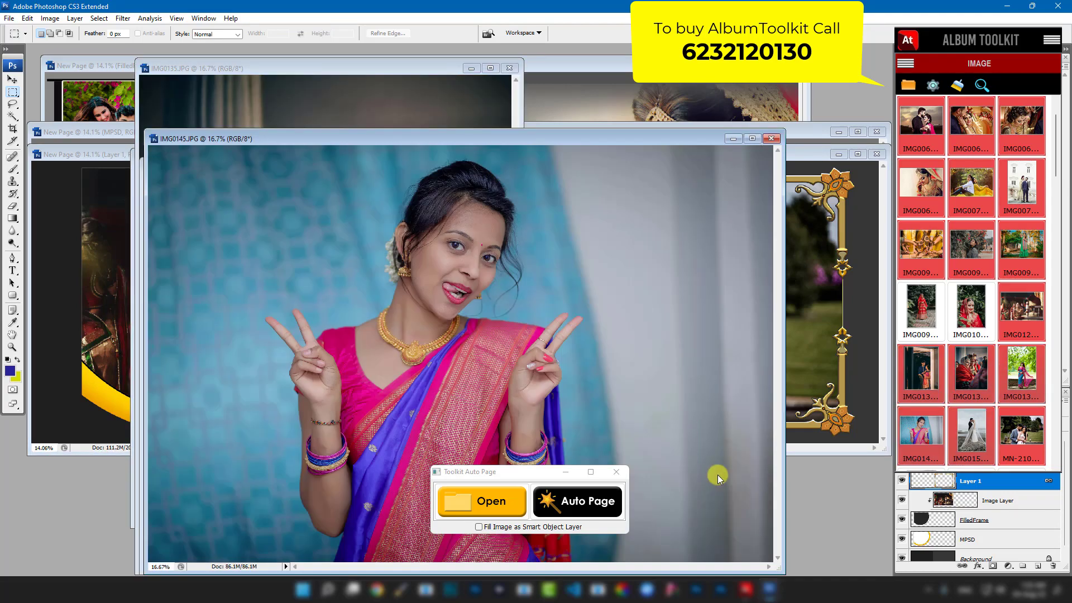
pyautogui.click(586, 502)
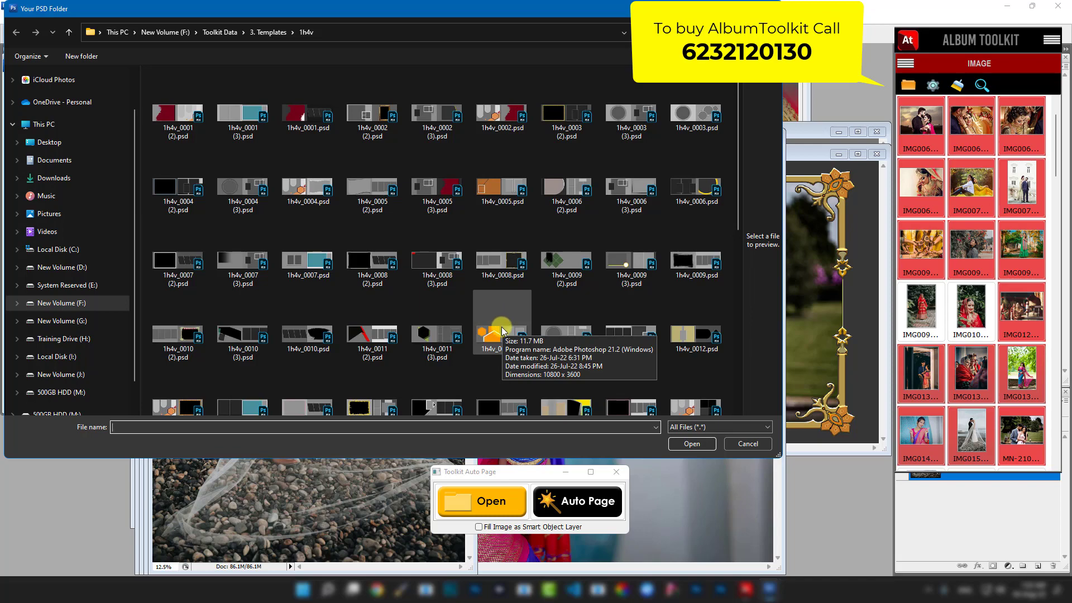
pyautogui.doubleClick(679, 190)
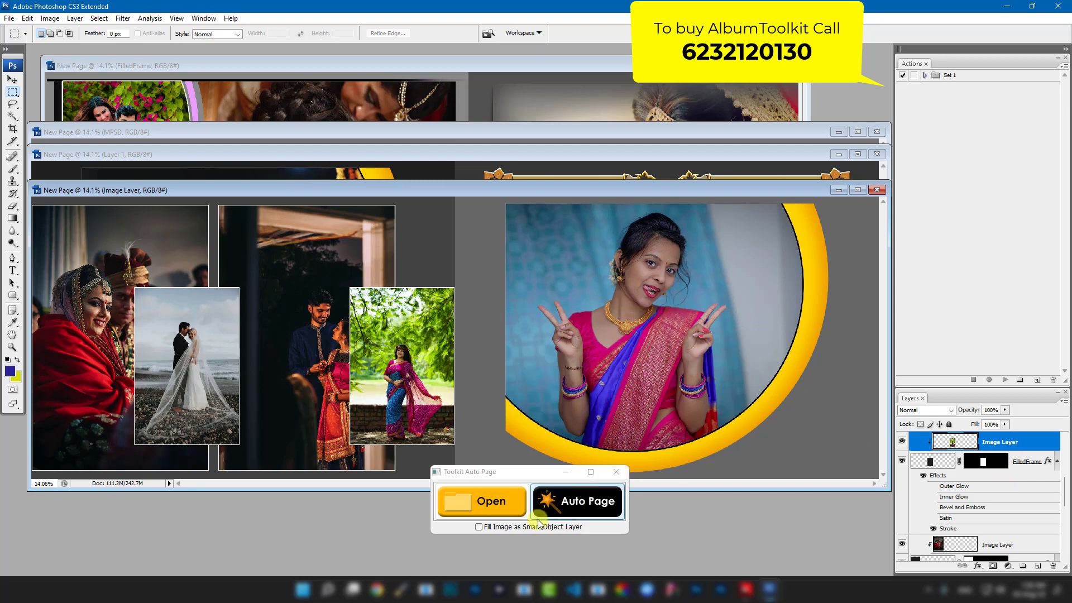
# Enable filling images as smart object layers, and build an auto page from the first three Sample images with template 2h1v_0011 (3).psd
pyautogui.click(478, 527)
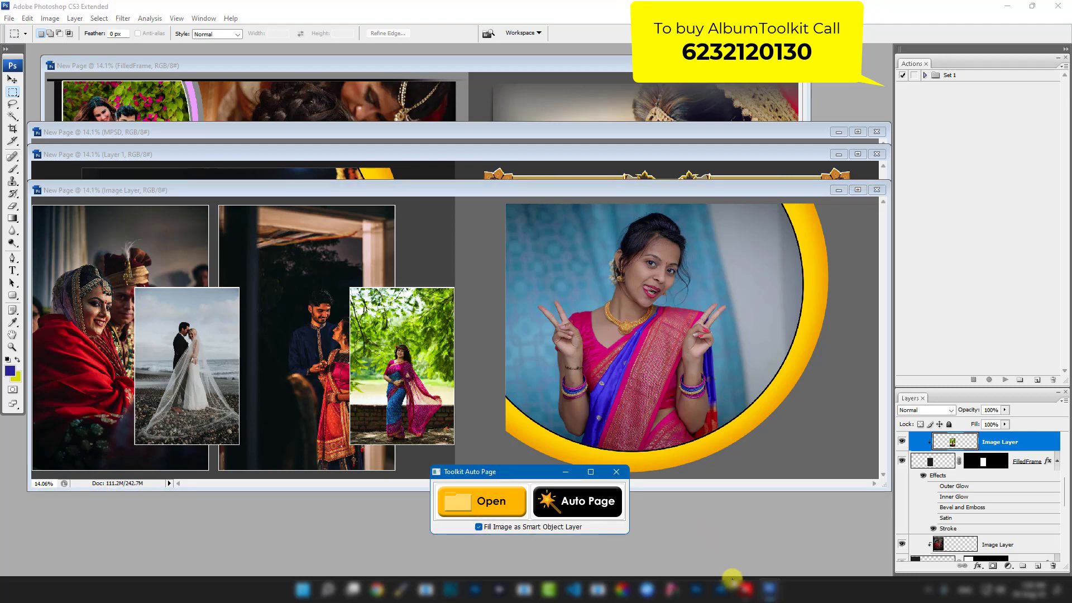
pyautogui.click(747, 589)
pyautogui.scroll(-3, 972, 244)
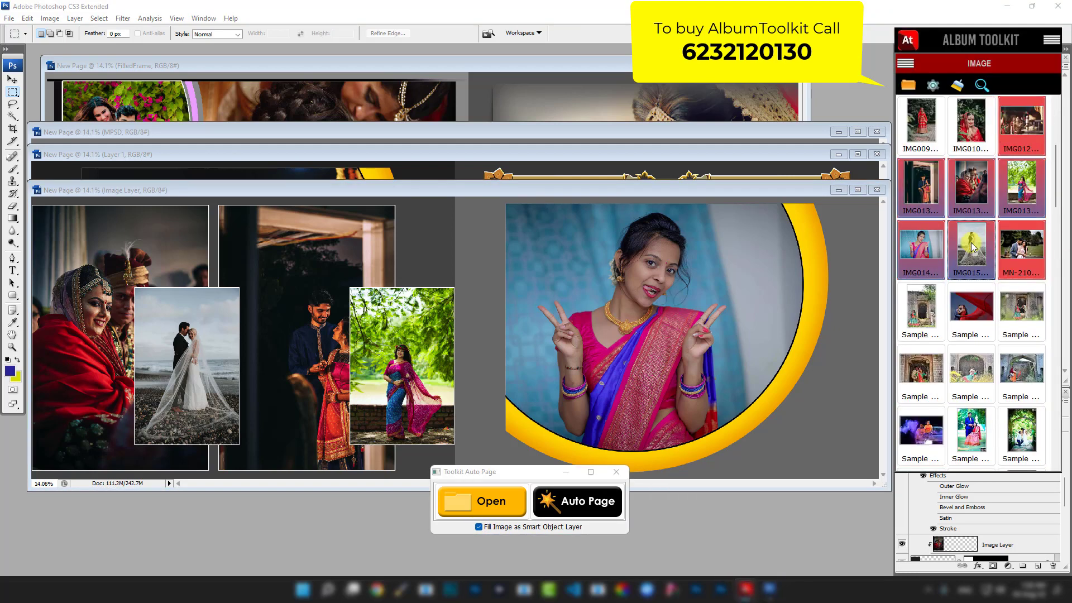
pyautogui.moveTo(932, 327); pyautogui.dragTo(1025, 324)
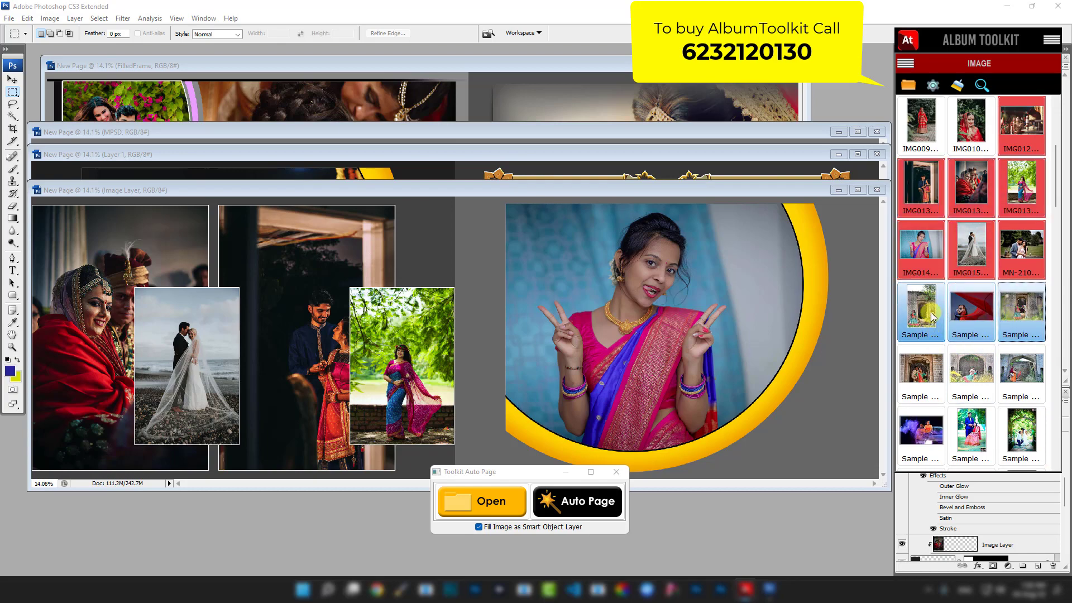
pyautogui.moveTo(932, 316); pyautogui.dragTo(852, 102)
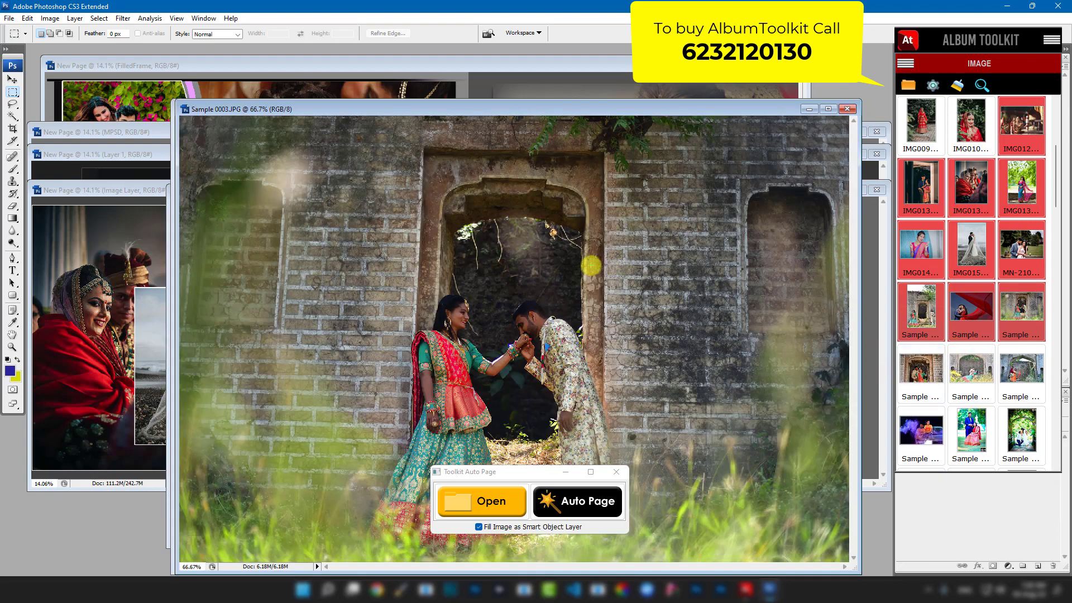
pyautogui.click(587, 505)
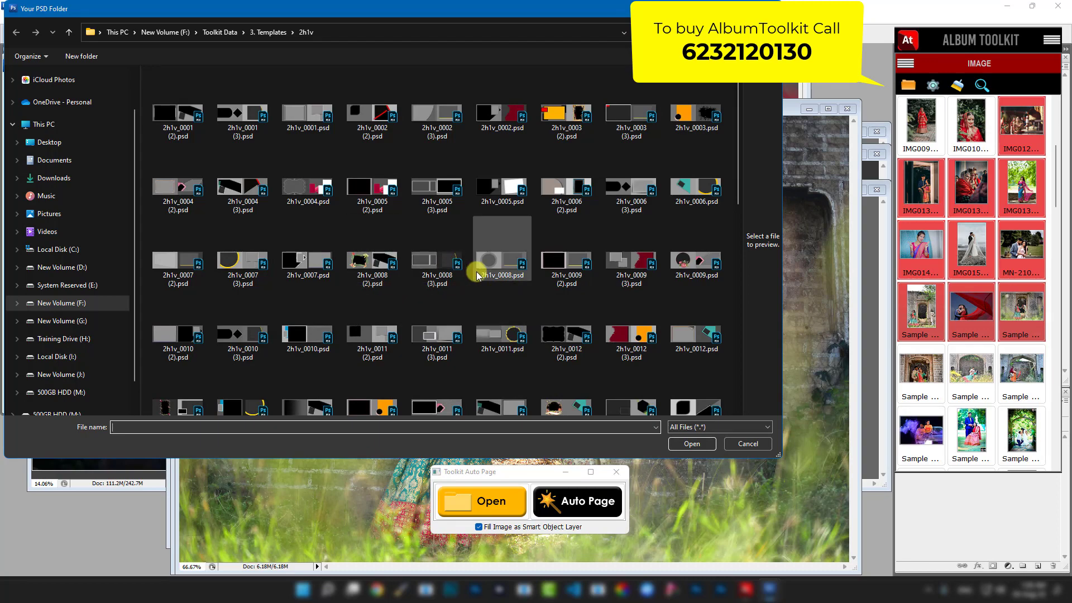
pyautogui.doubleClick(433, 335)
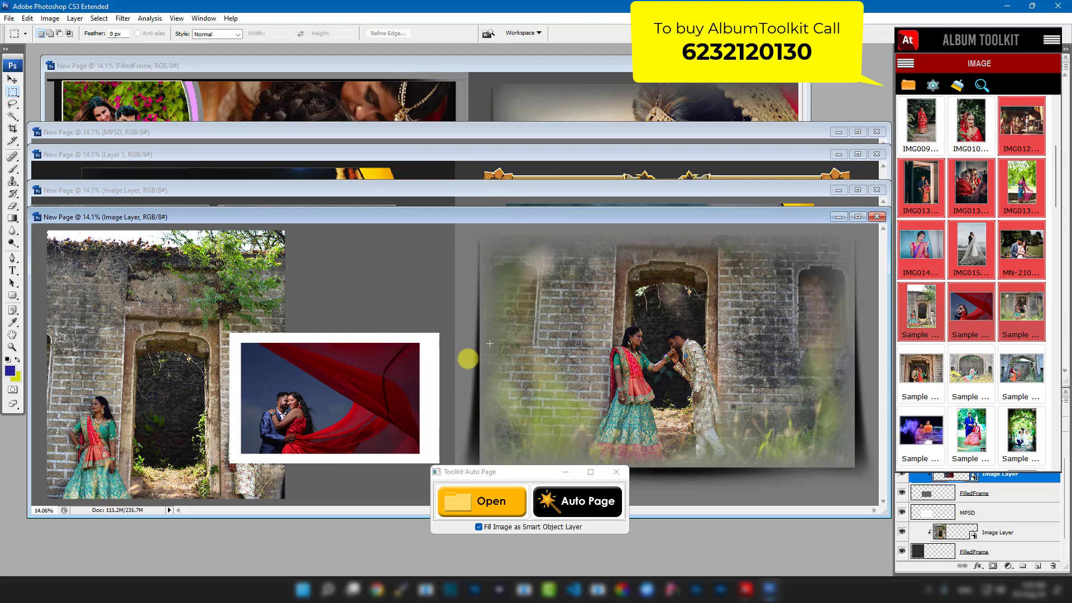
# Open the next three Sample images, ending with Sample 0006.JPG, and build an auto page with template 3h0v_0006 (2).psd
pyautogui.click(939, 380)
pyautogui.keyDown('ctrl'); pyautogui.click(970, 377); pyautogui.keyUp('ctrl')
pyautogui.keyDown('ctrl'); pyautogui.click(1022, 372); pyautogui.keyUp('ctrl')
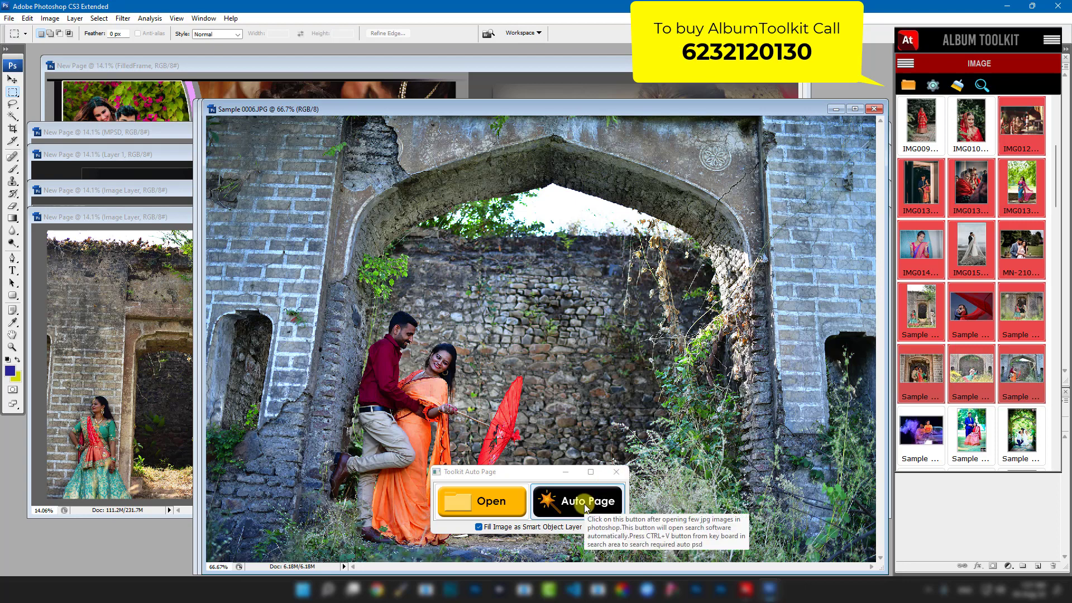
pyautogui.click(585, 506)
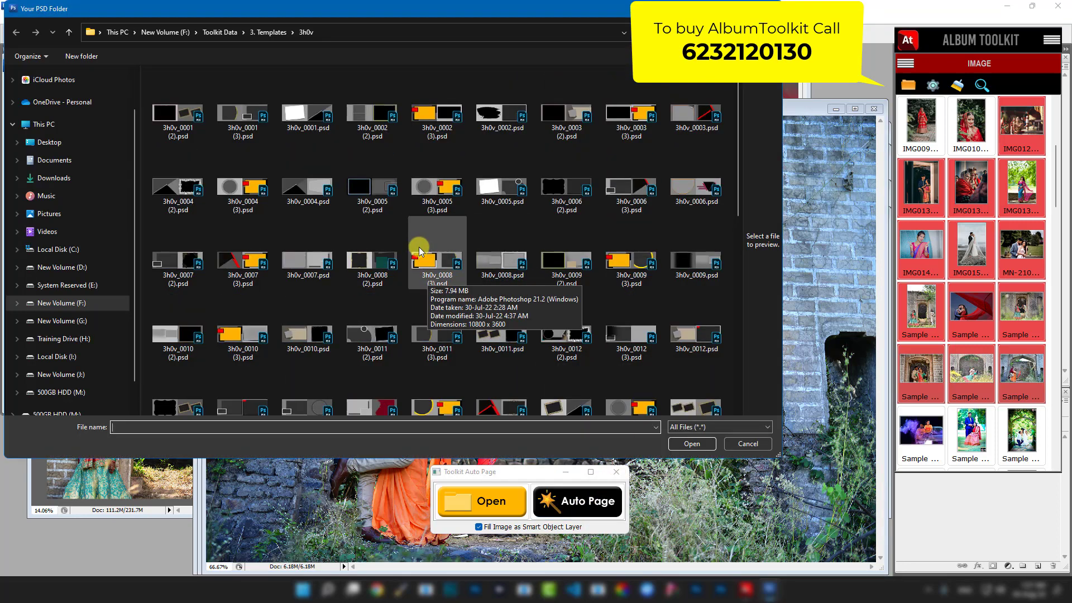
pyautogui.doubleClick(561, 195)
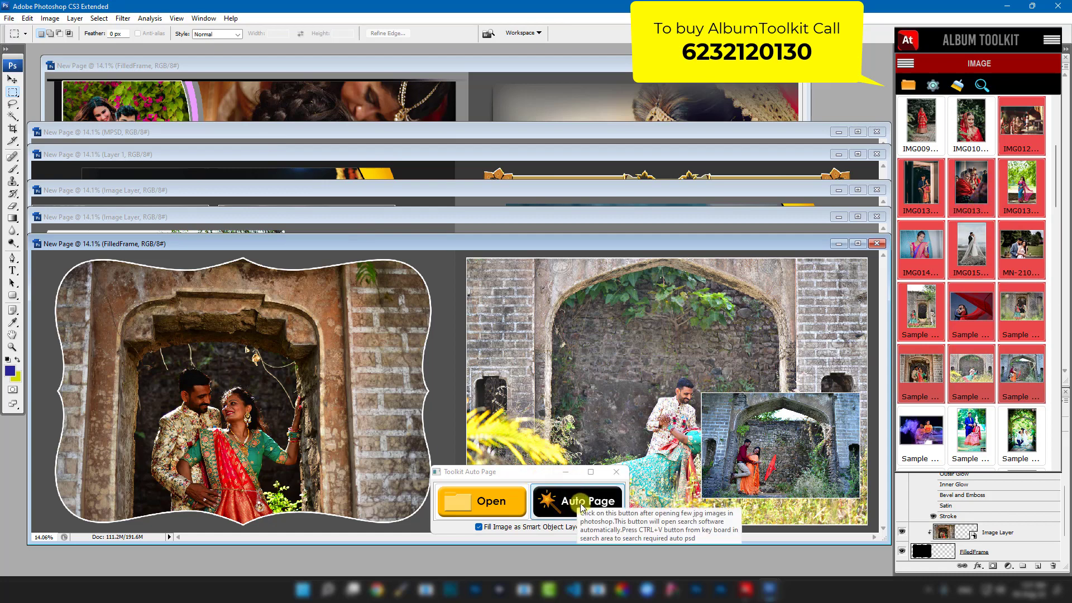
# Open Album Toolkit's Quick Tools, move its window above the page windows, and activate the newest album page
pyautogui.rightClick(969, 132)
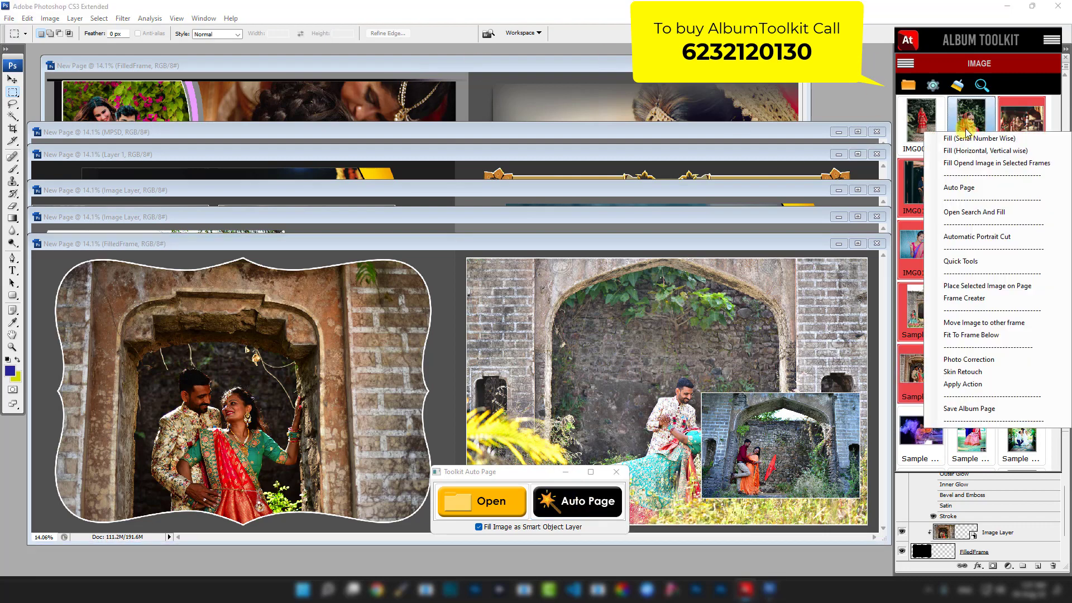
pyautogui.click(1002, 265)
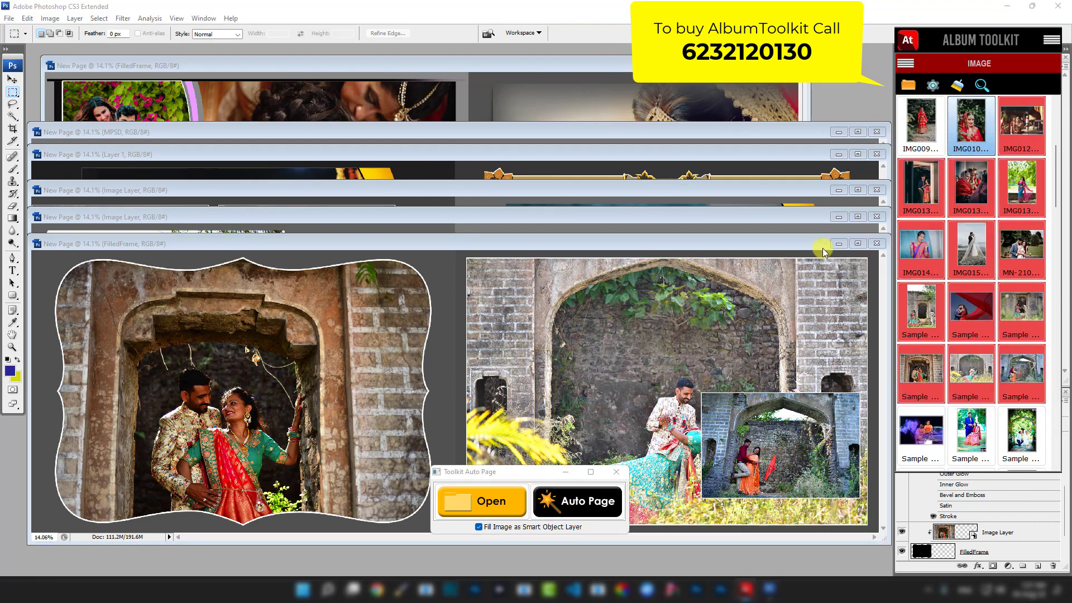
pyautogui.moveTo(639, 274); pyautogui.dragTo(600, 61)
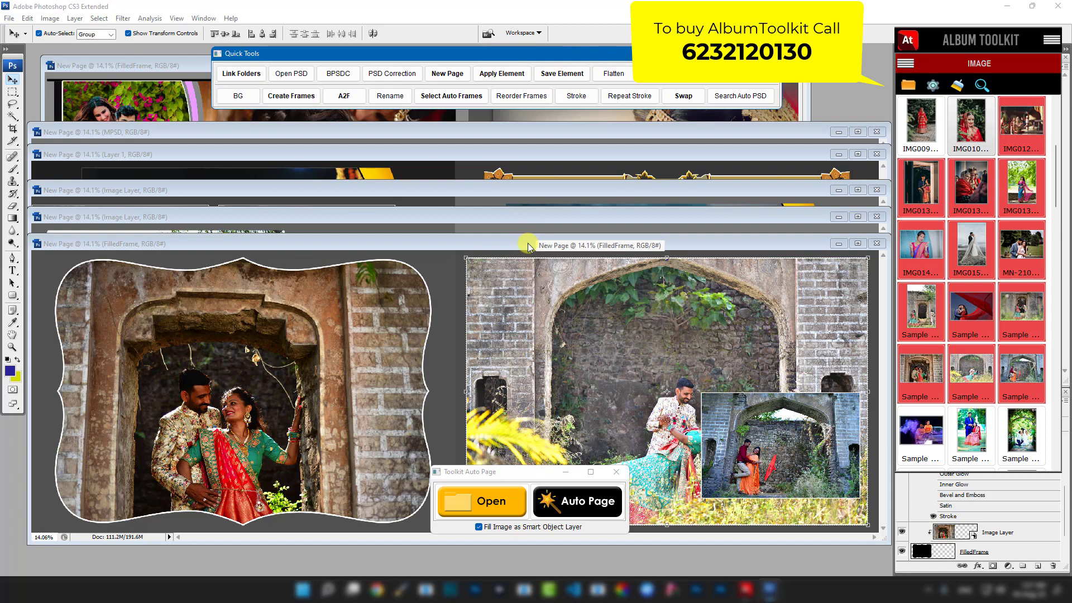
pyautogui.click(529, 246)
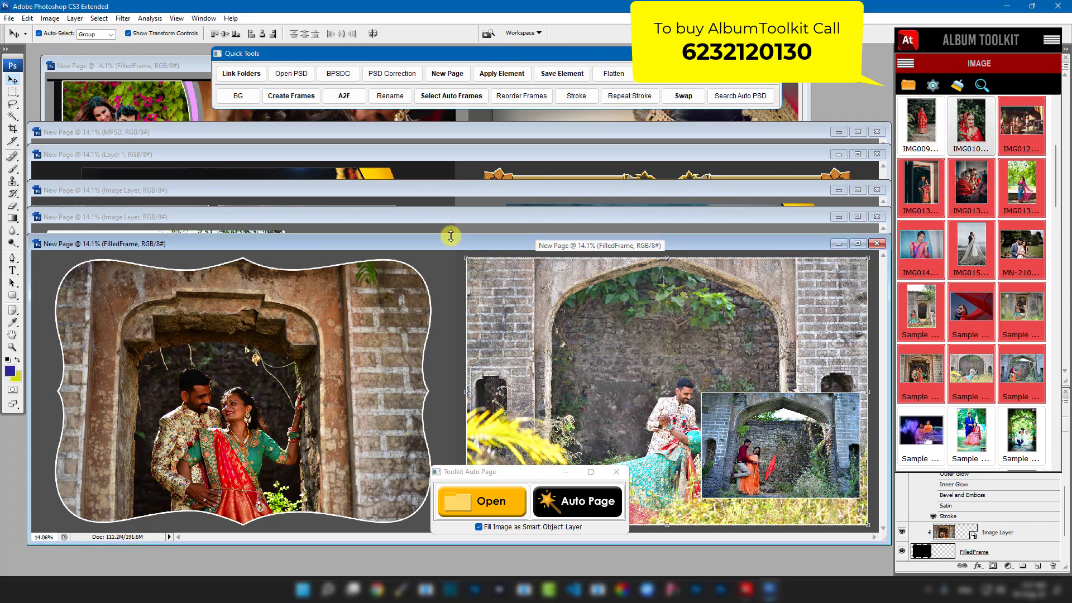
# Apply a dual color background to the active page, with green 009a78 on the left half and black 000000 on the right half
pyautogui.click(238, 96)
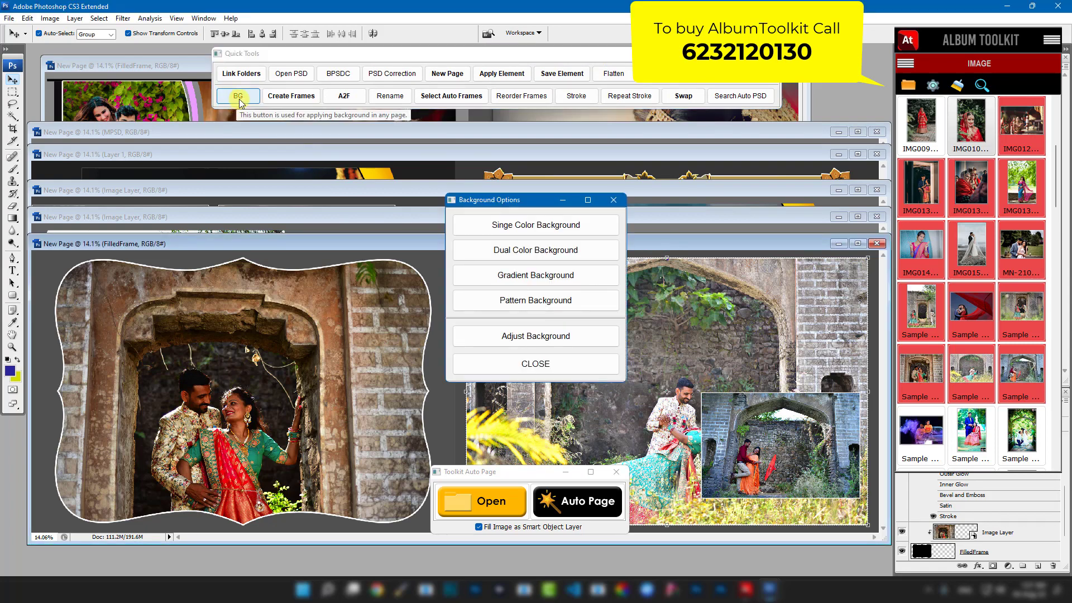
pyautogui.click(531, 249)
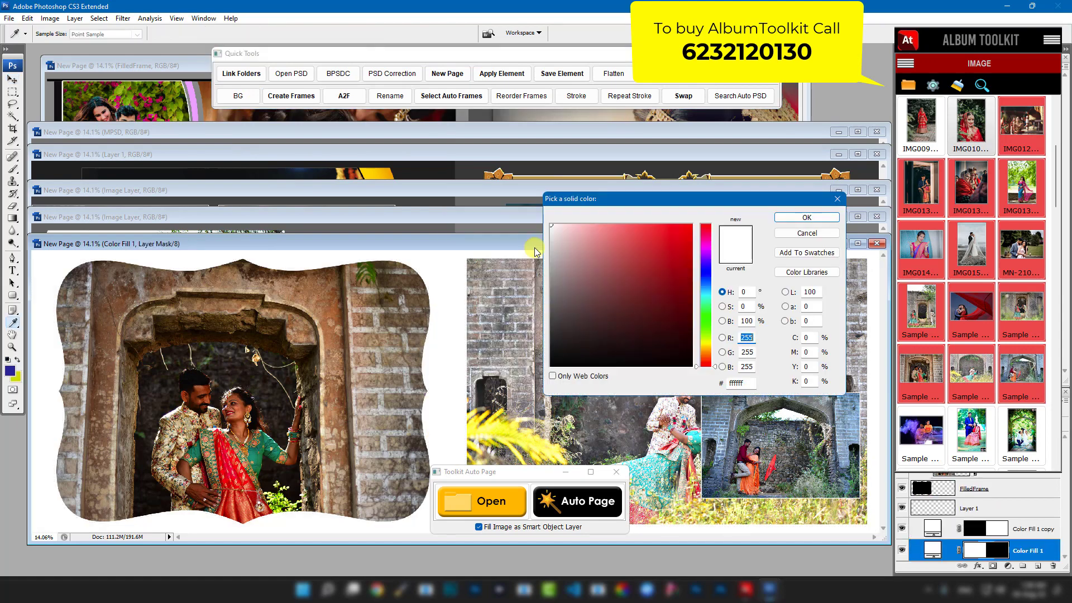
pyautogui.click(256, 454)
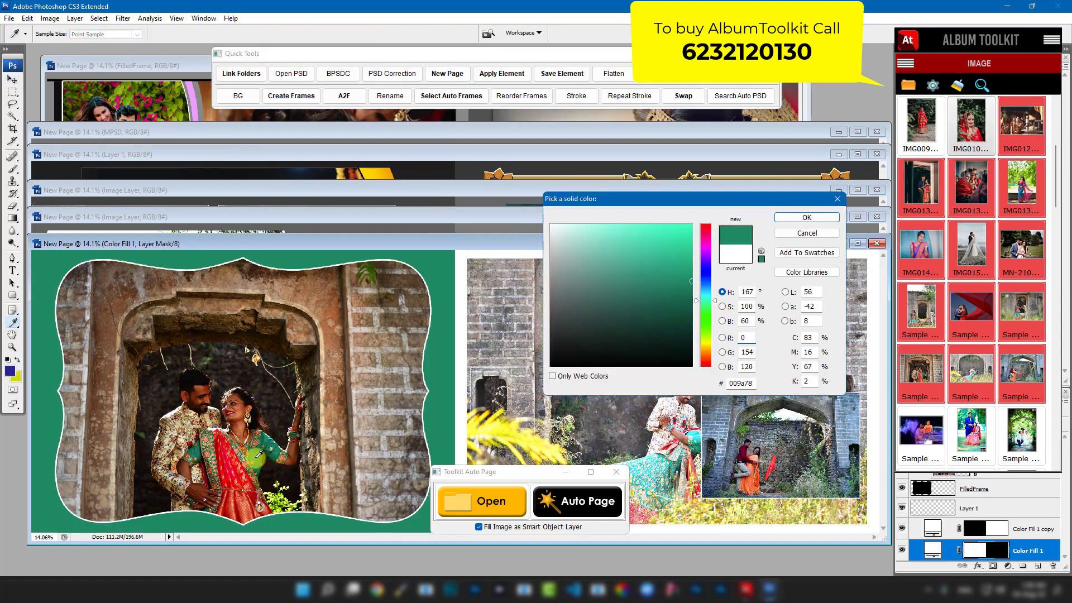
pyautogui.click(807, 217)
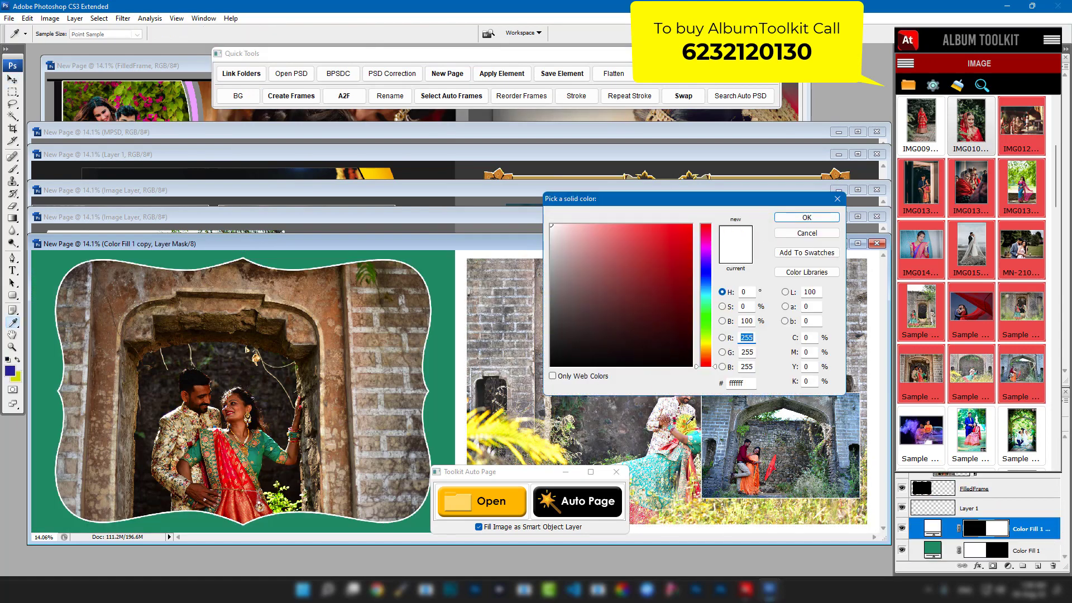
pyautogui.moveTo(659, 249); pyautogui.dragTo(773, 438)
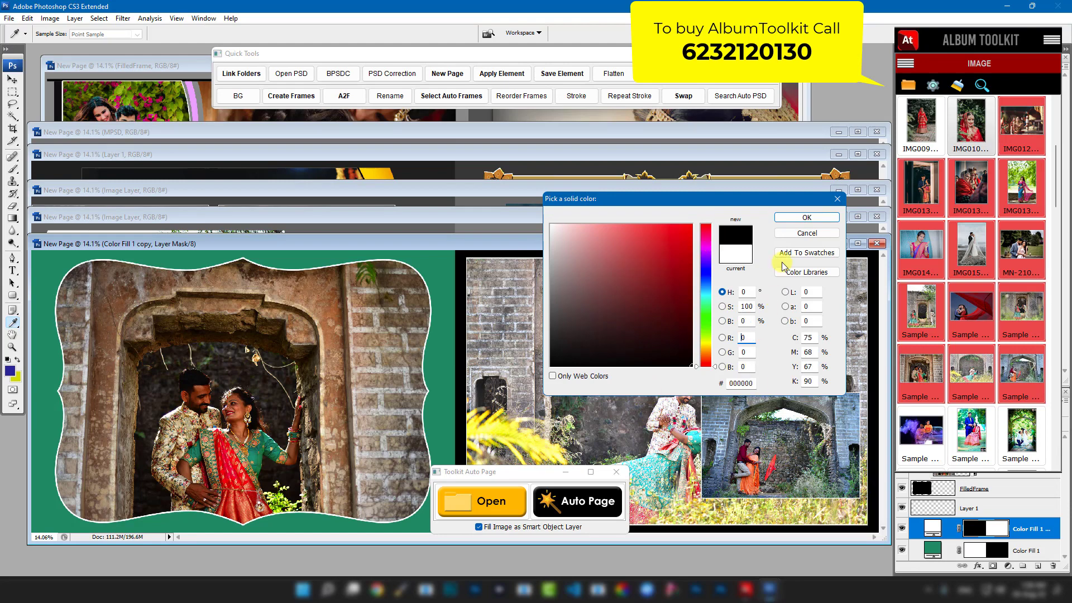
pyautogui.click(786, 218)
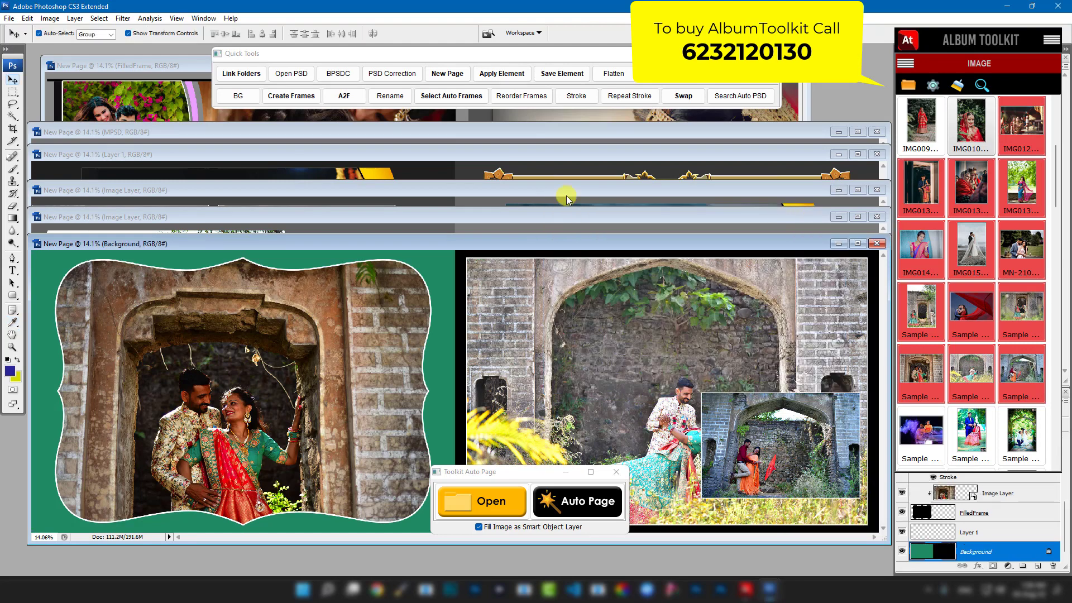
# Activate the page with the gold ring and ornate frame, and apply a single color background of fed700 sampled from the ring
pyautogui.click(571, 148)
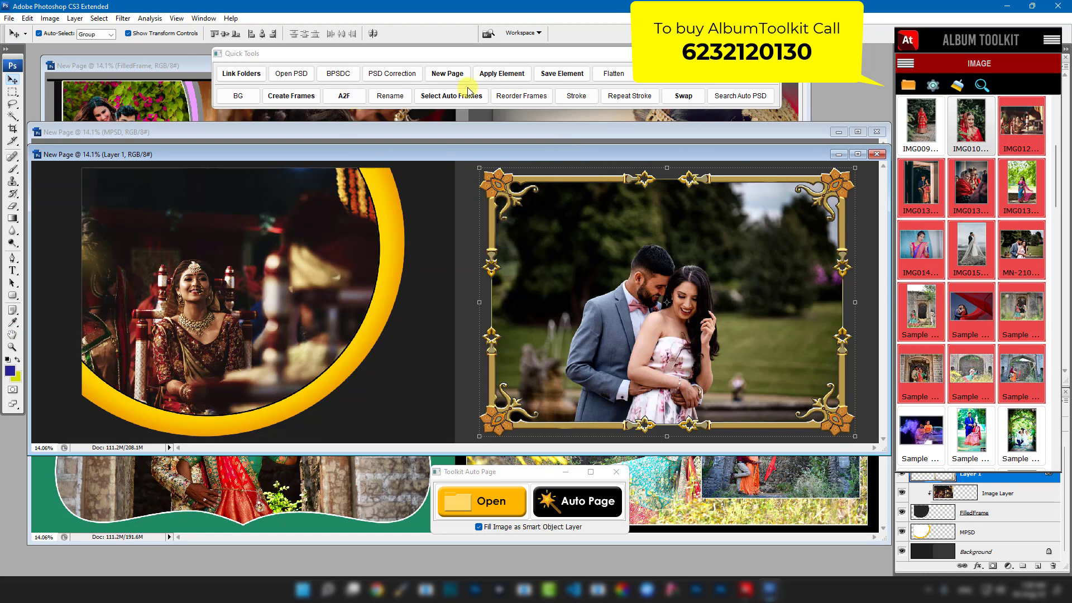
pyautogui.click(235, 99)
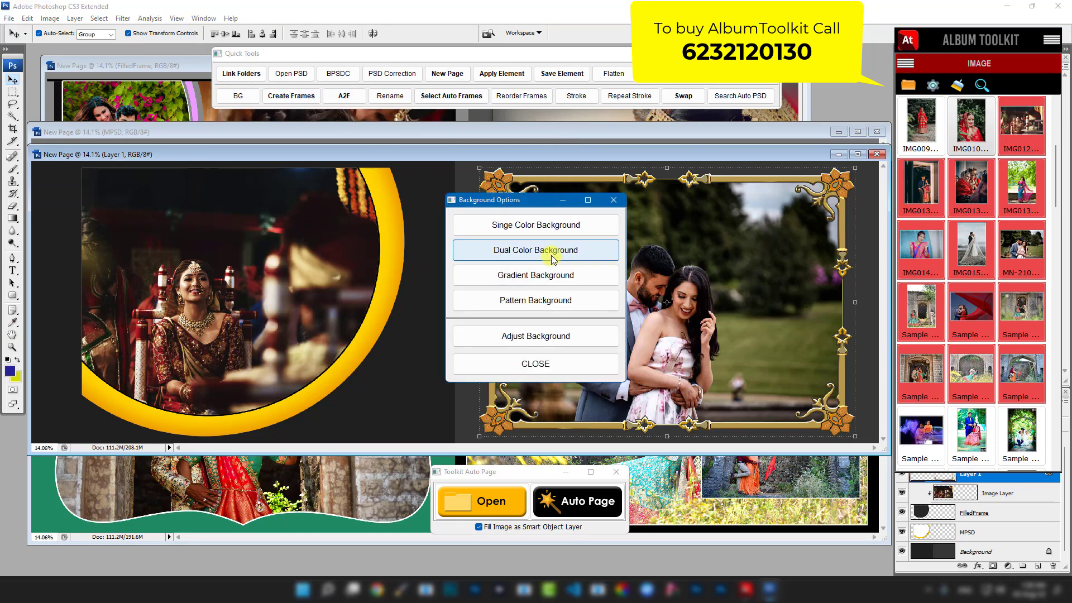
pyautogui.click(555, 226)
pyautogui.click(387, 246)
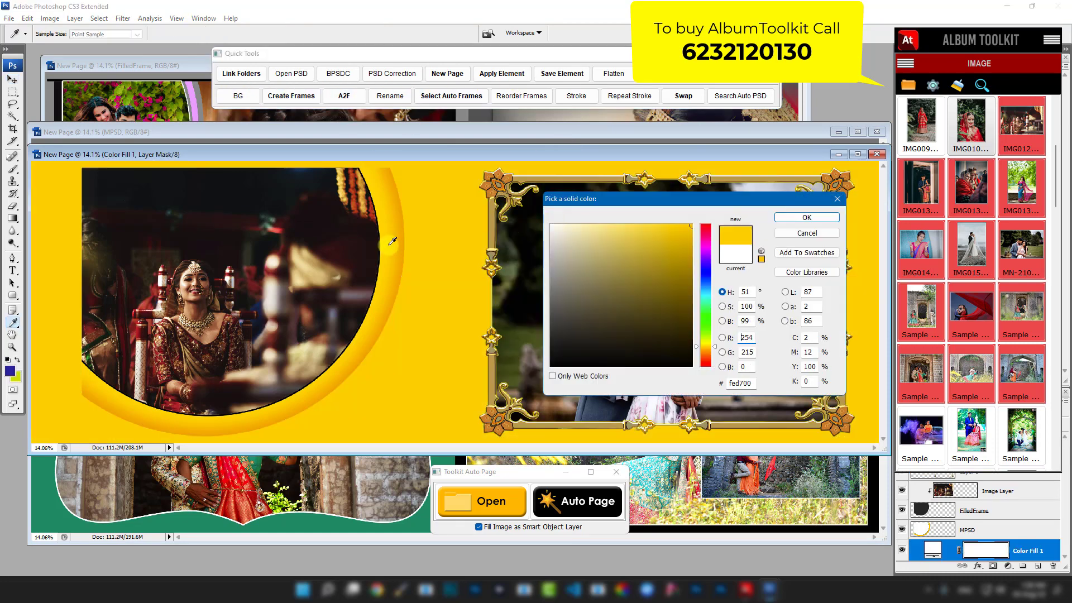
pyautogui.click(793, 217)
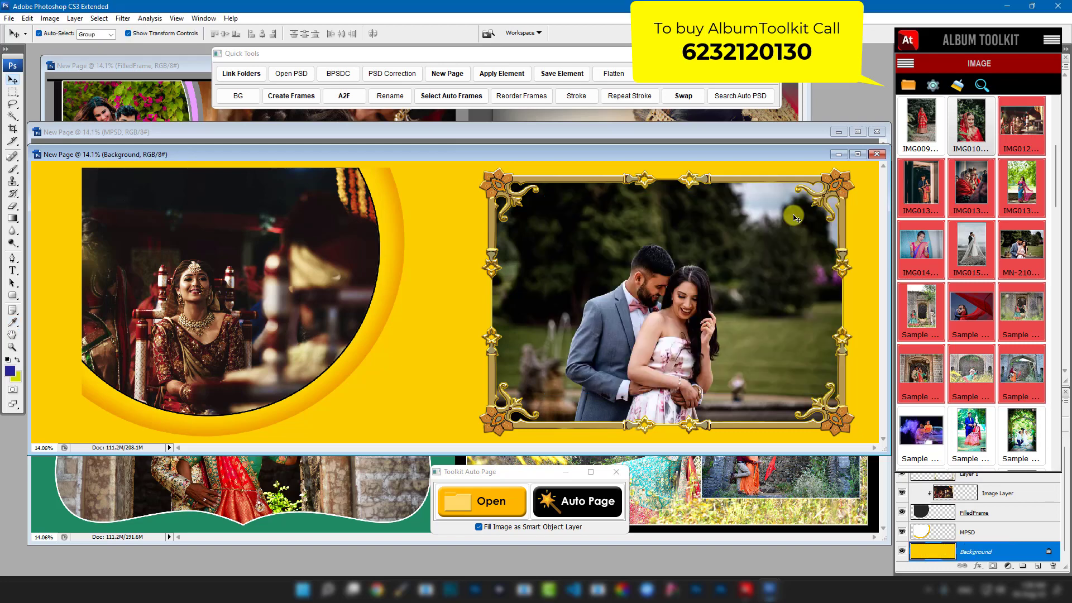
# Insert clipart Cliparts (15).png on the yellow page, scaled to about 67.5% by 69.1% and placed low between the two photos
pyautogui.click(506, 75)
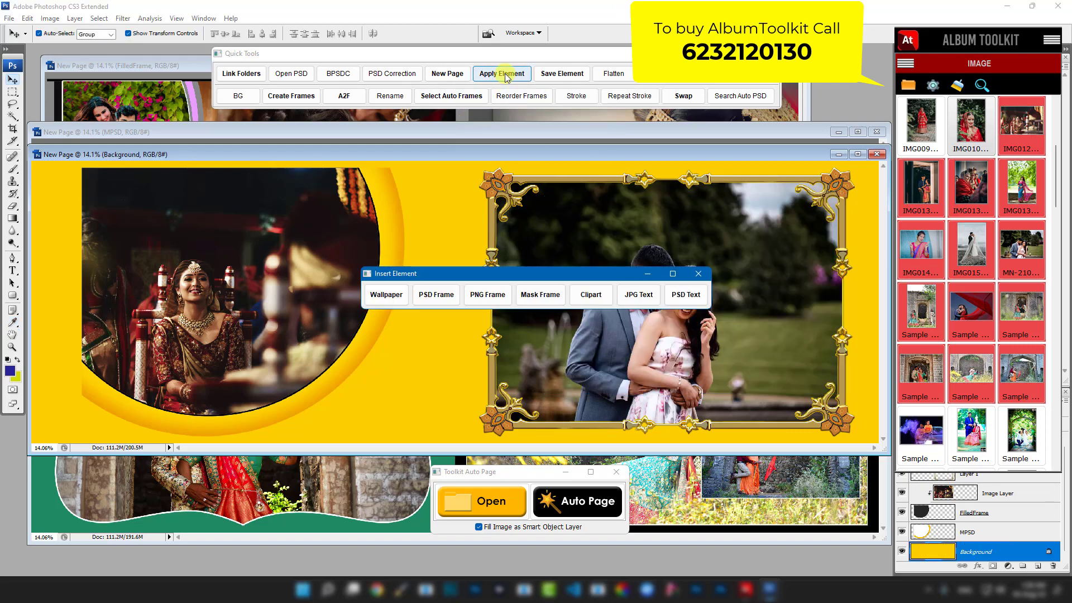
pyautogui.click(590, 296)
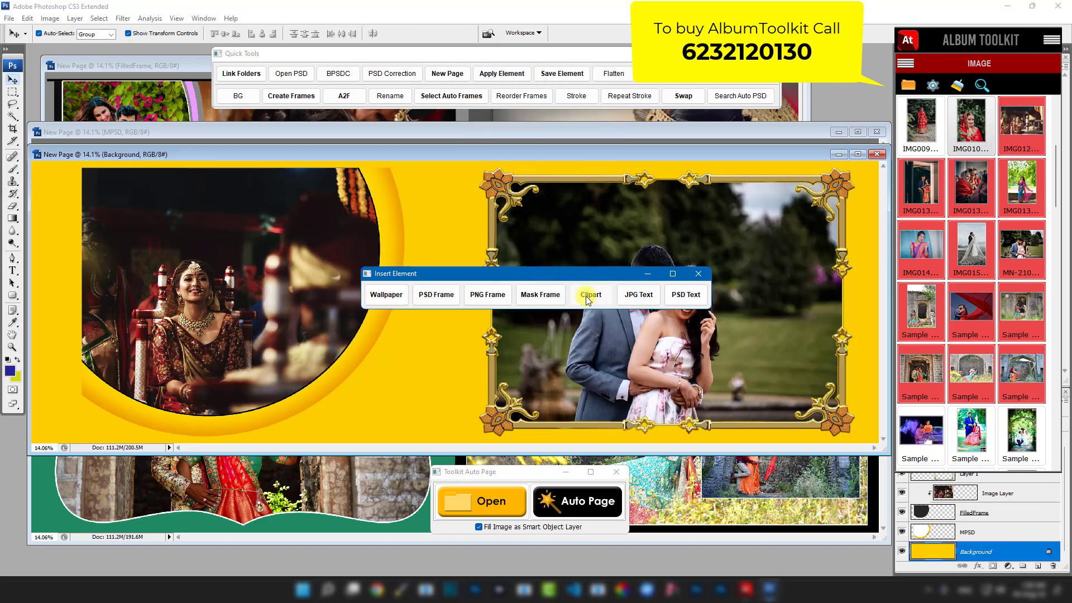
pyautogui.click(558, 174)
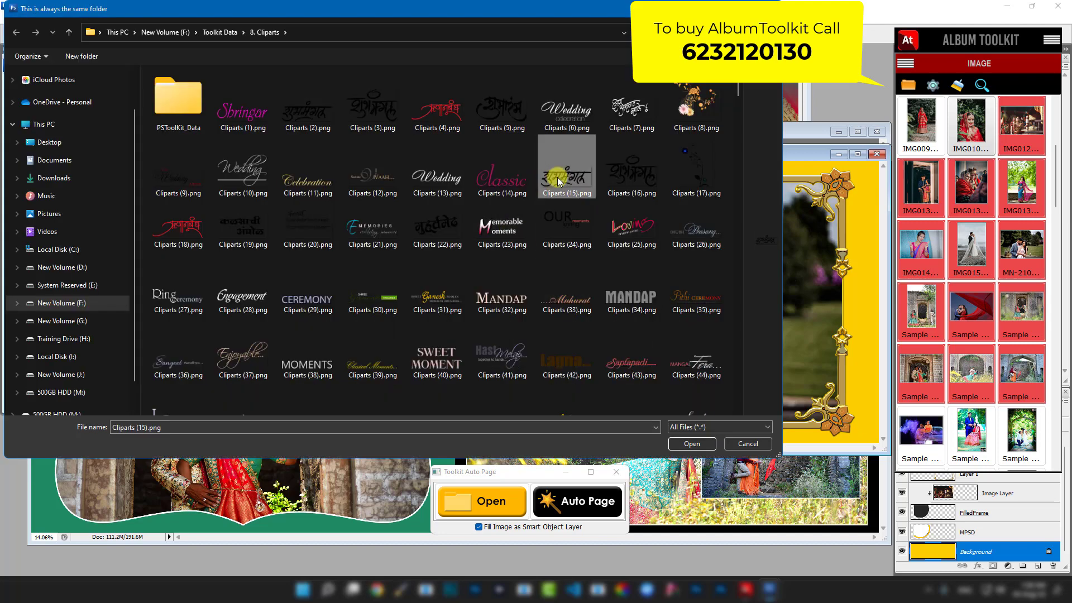
pyautogui.doubleClick(560, 178)
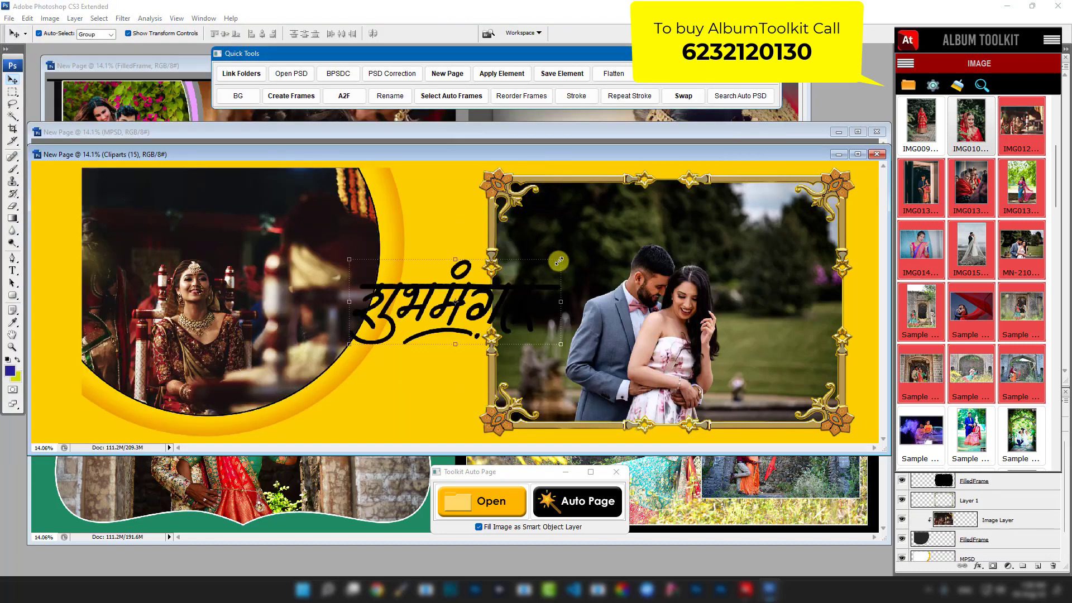
pyautogui.moveTo(525, 267); pyautogui.dragTo(451, 382)
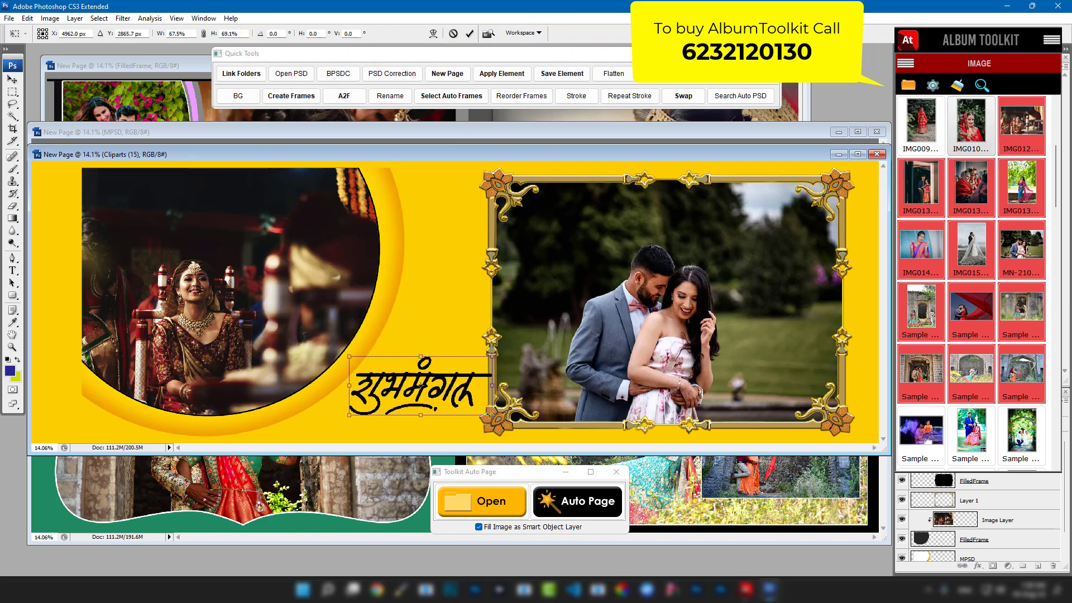
pyautogui.click(507, 473)
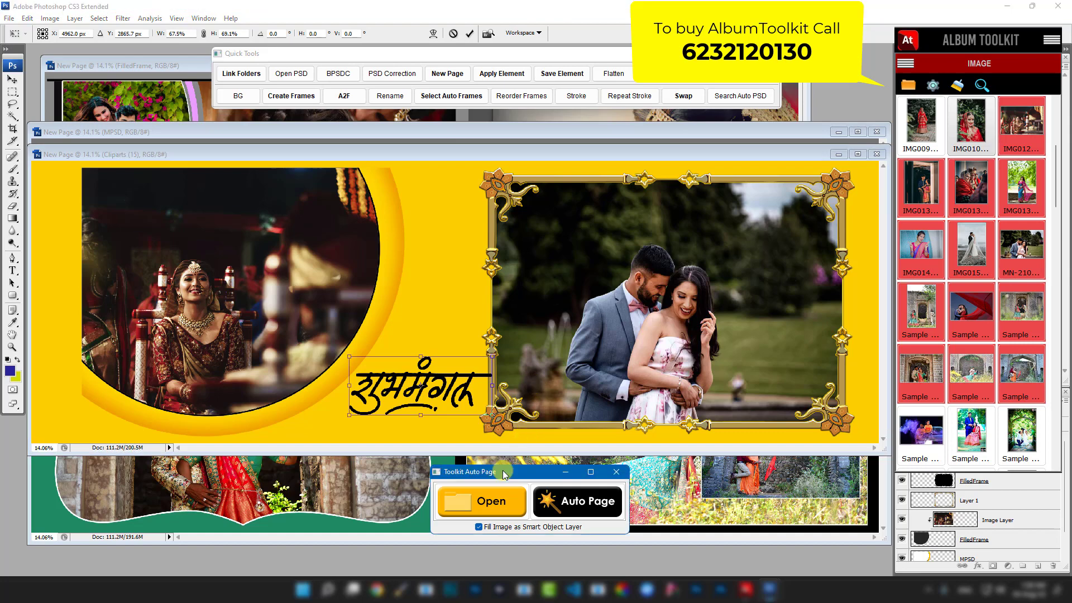
pyautogui.click(762, 256)
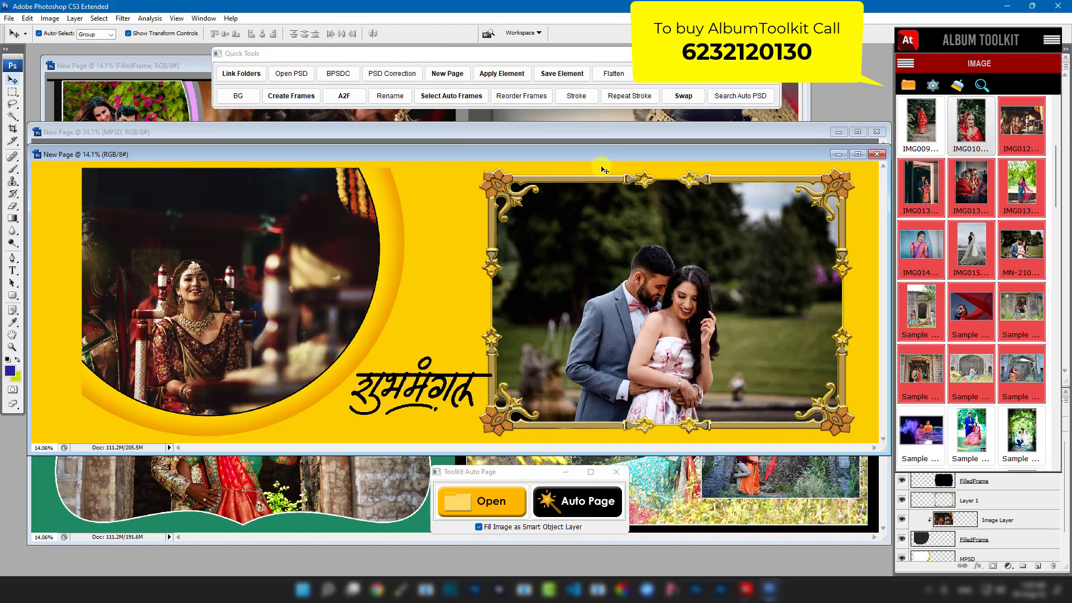
# Check the album output folder, and save all opened album pages as both JPG and PSD
pyautogui.click(708, 81)
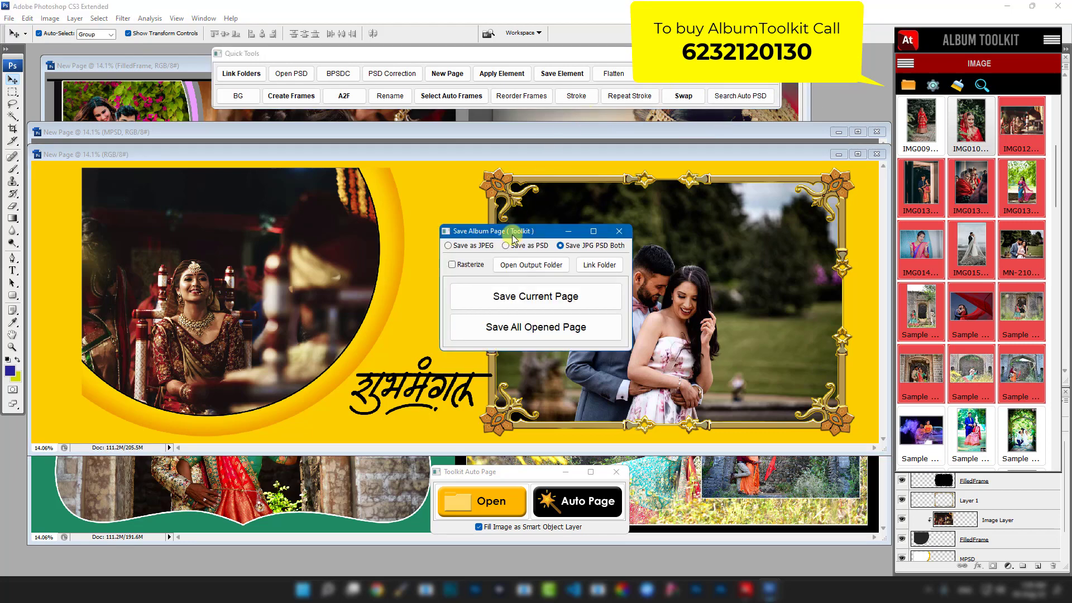
pyautogui.click(530, 268)
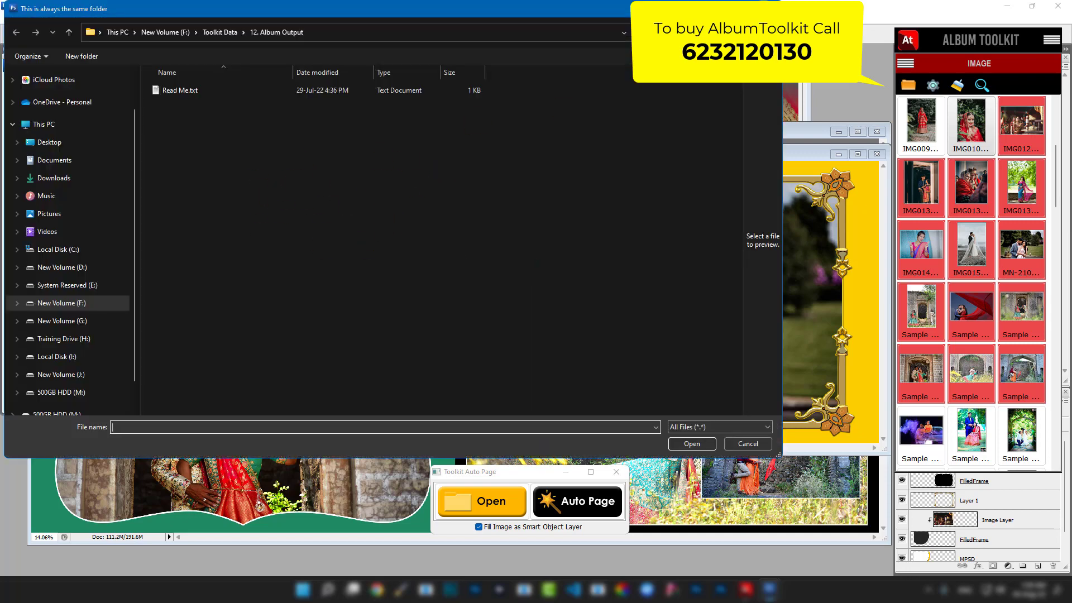
pyautogui.press('Escape')
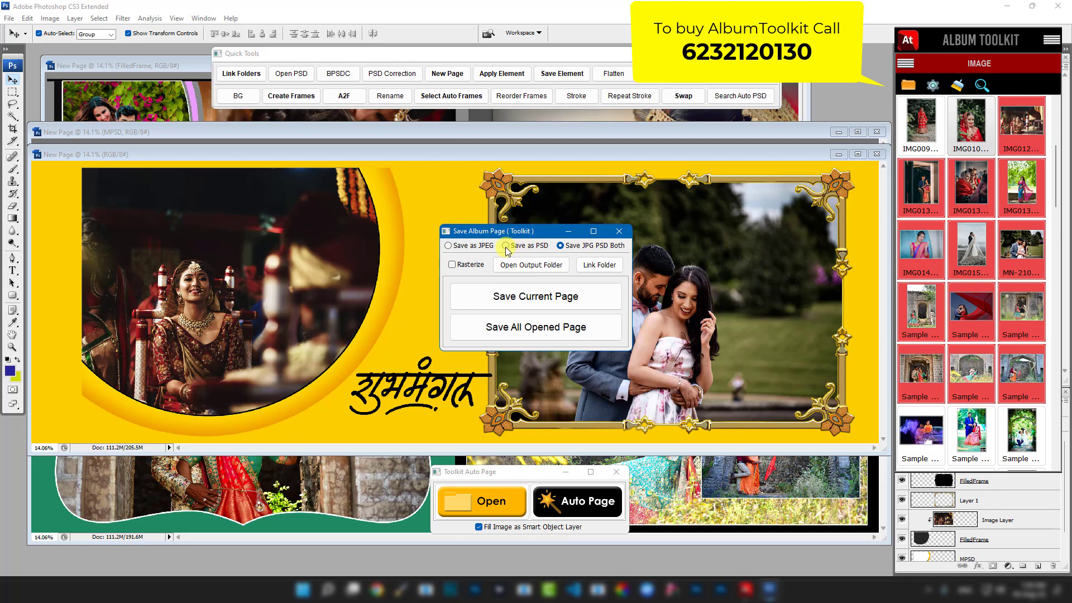
pyautogui.click(538, 329)
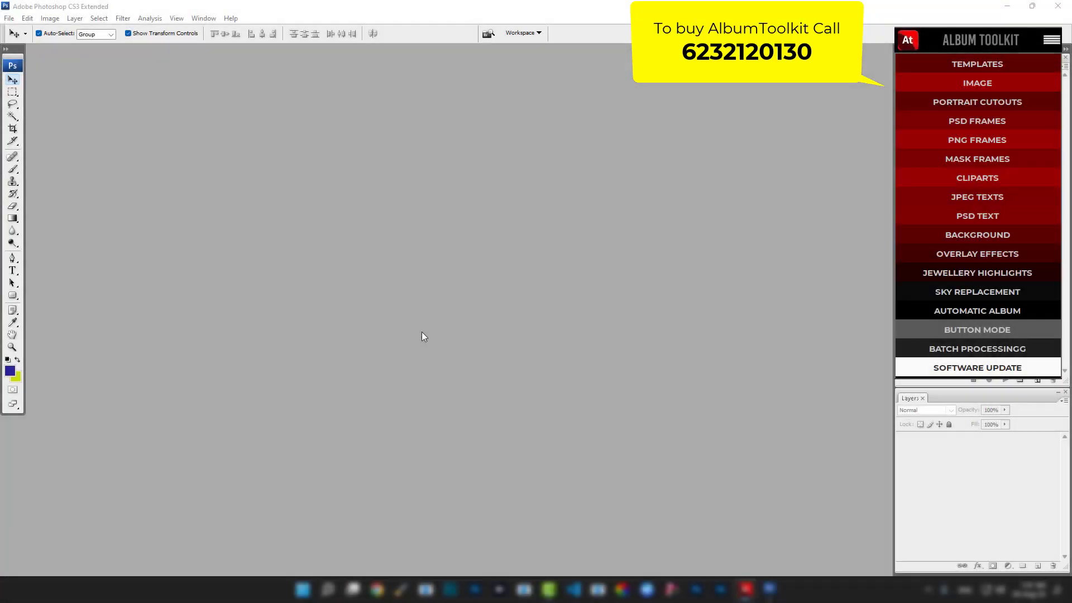
# Start the Auto Page tool from Button Mode, place its window low in the workspace, and minimize the Album Toolkit panel
pyautogui.click(969, 335)
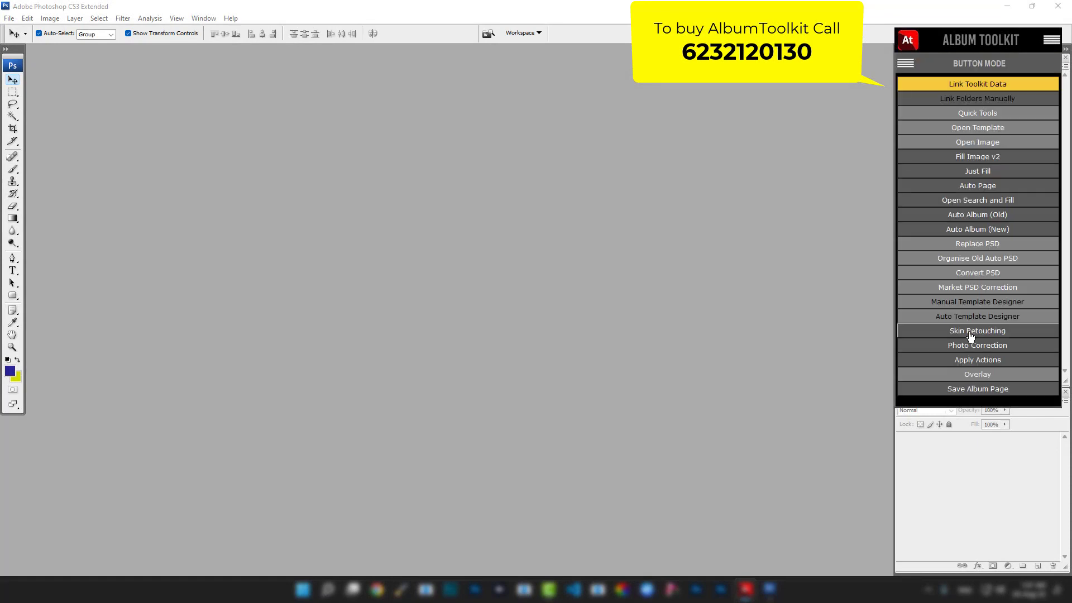
pyautogui.click(990, 190)
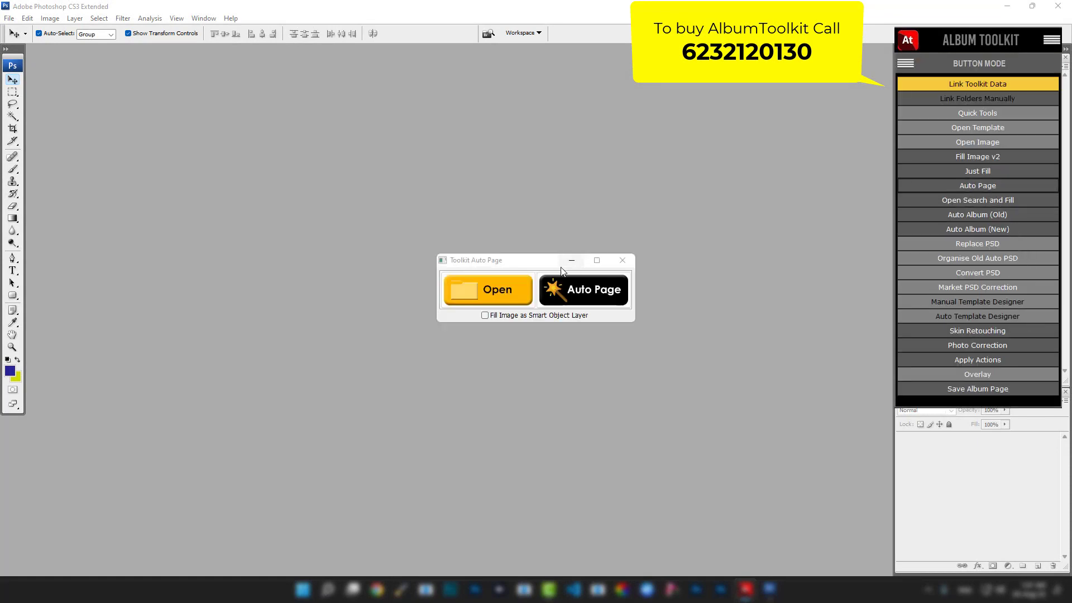
pyautogui.moveTo(527, 267); pyautogui.dragTo(502, 435)
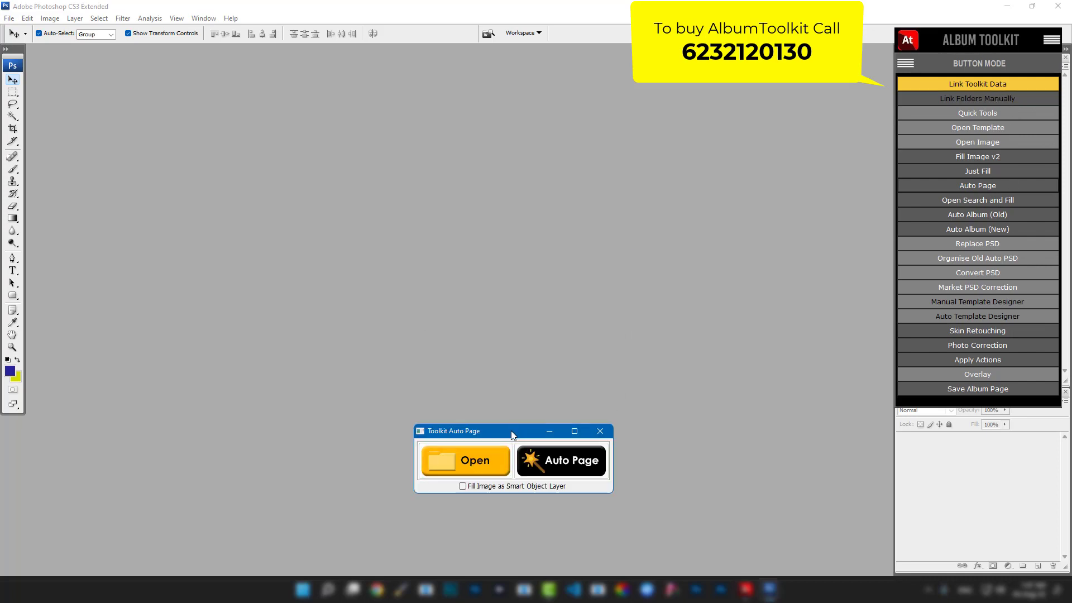
pyautogui.rightClick(978, 41)
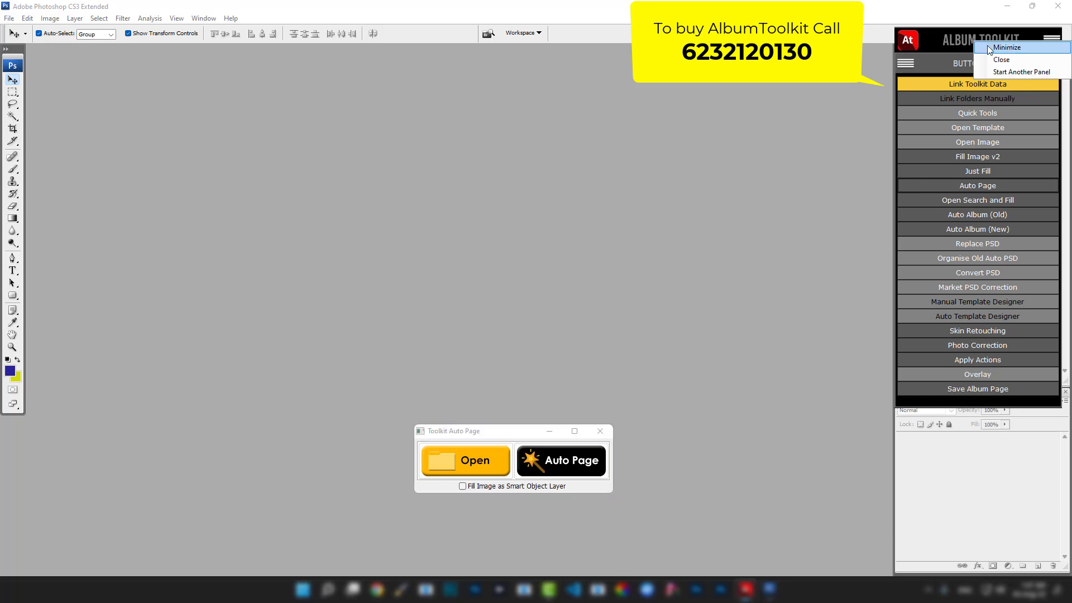
pyautogui.click(990, 50)
pyautogui.moveTo(519, 436); pyautogui.dragTo(522, 483)
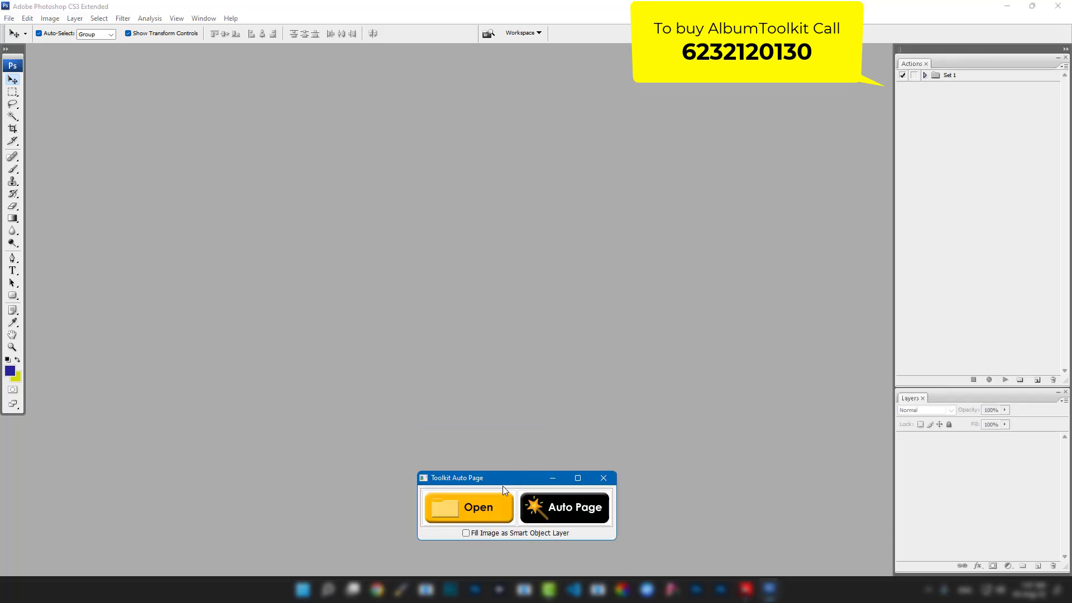
# View the image folder currently linked to Auto Page, and bring back the Album Toolkit panel
pyautogui.click(456, 510)
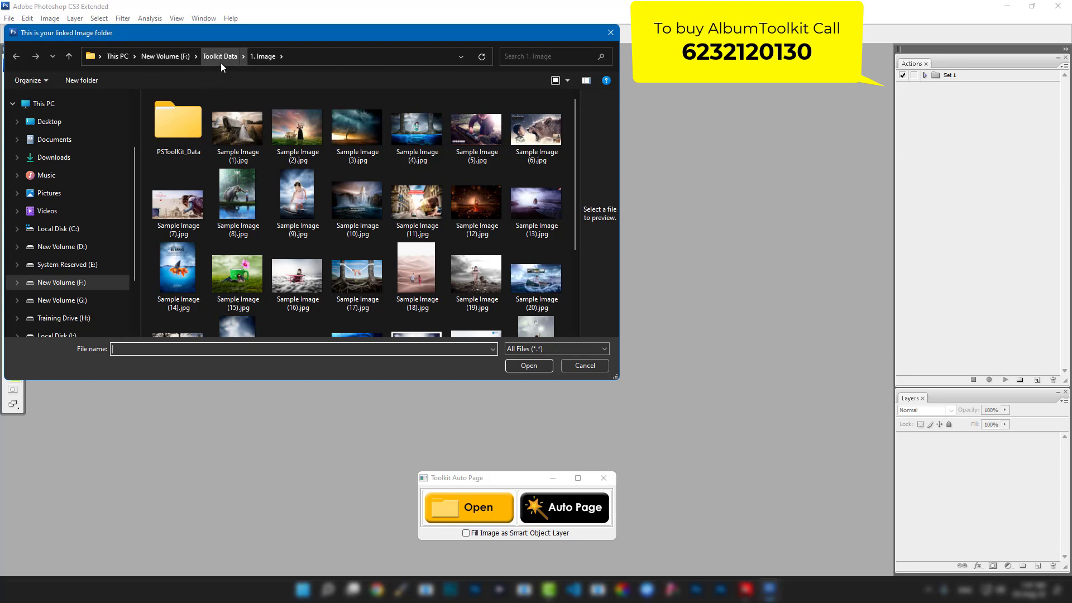
pyautogui.click(576, 367)
pyautogui.click(745, 588)
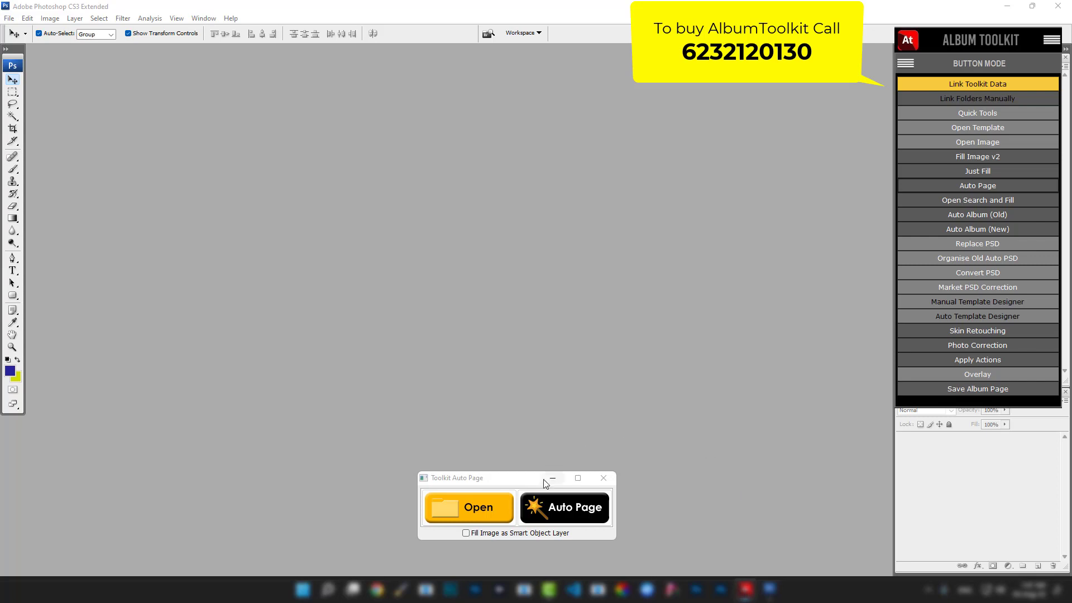
# Manually link the Sample Image folder on the Desktop as Album Toolkit's image folder, and close the folder linking window
pyautogui.click(978, 103)
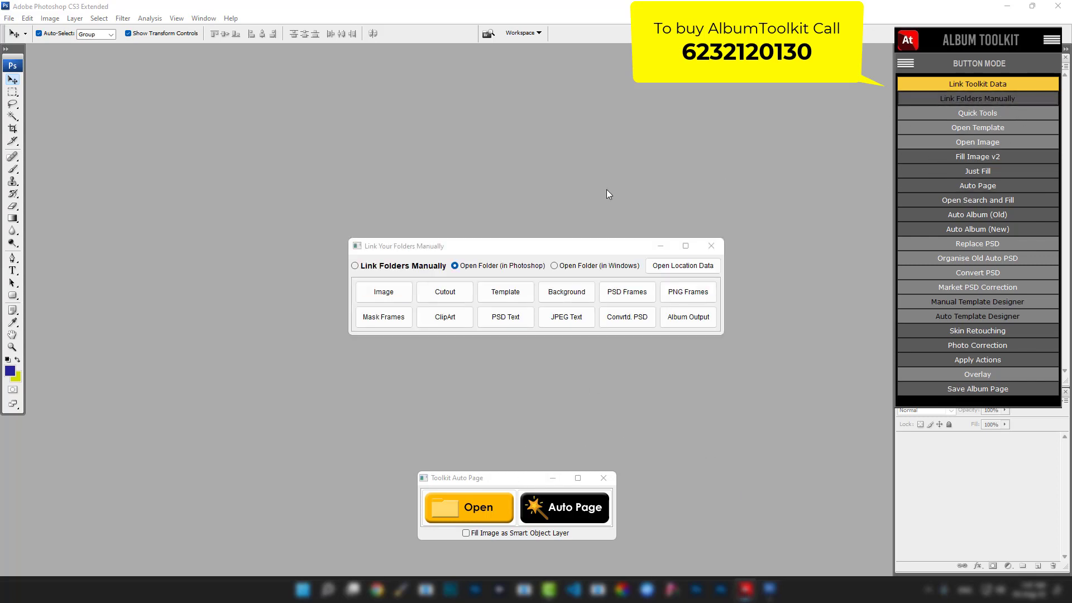
pyautogui.click(405, 266)
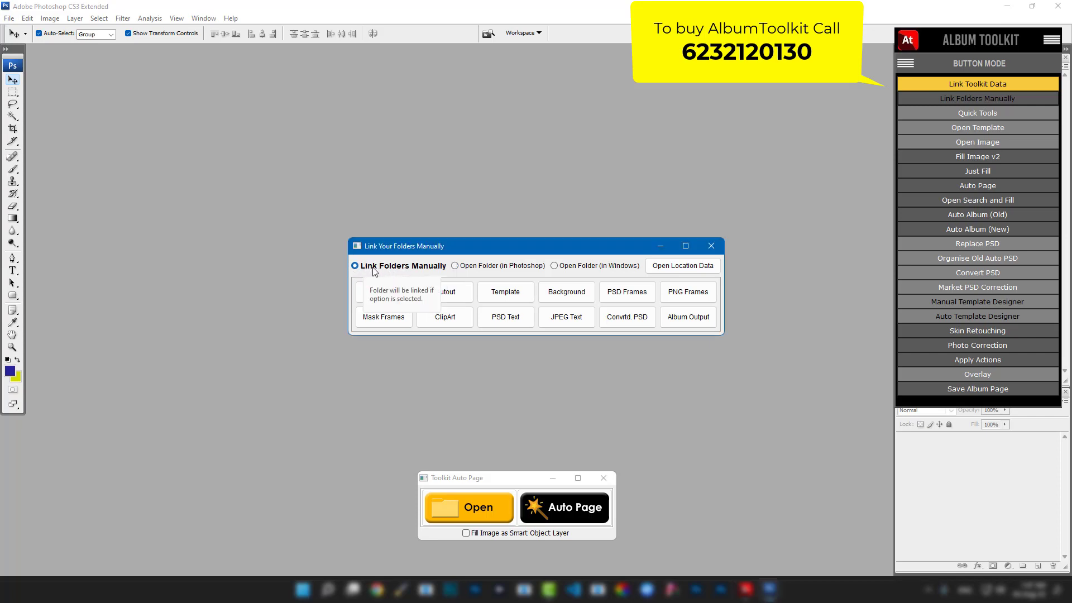
pyautogui.click(382, 292)
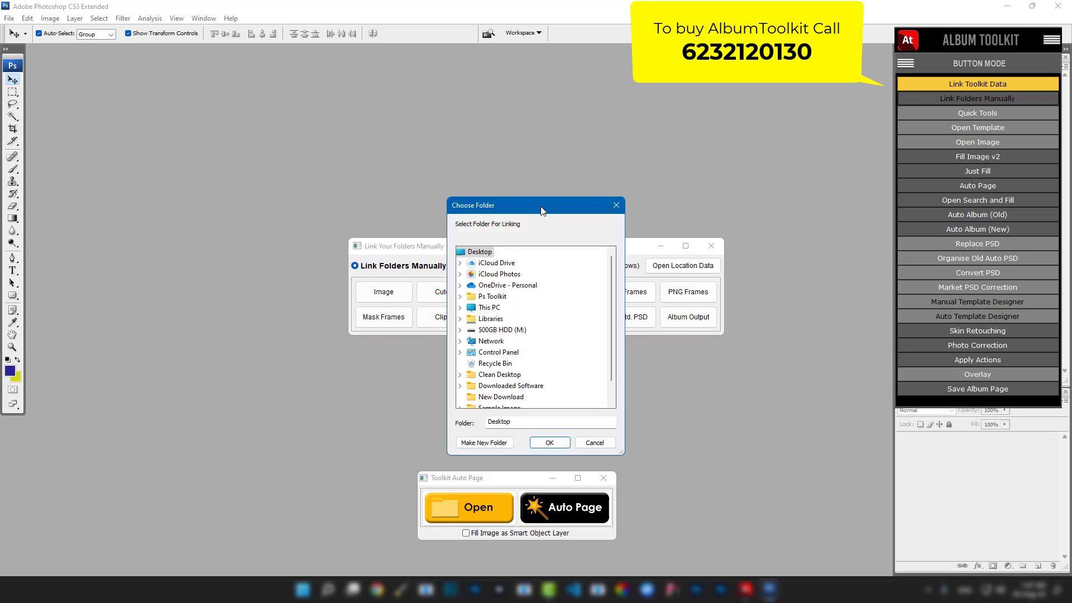
pyautogui.scroll(-1, 528, 276)
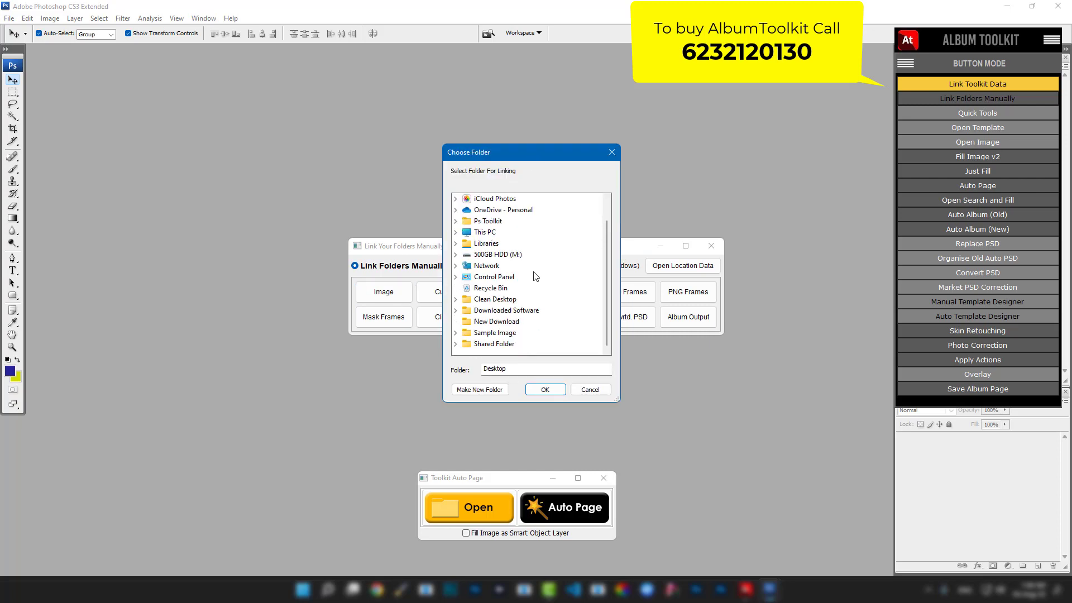
pyautogui.click(518, 333)
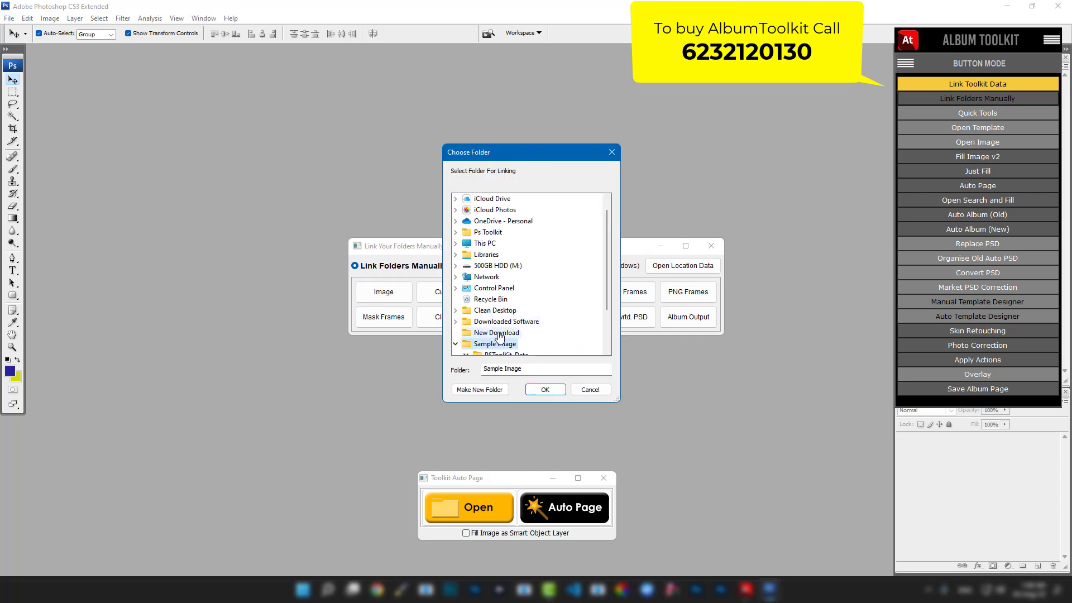
pyautogui.click(541, 390)
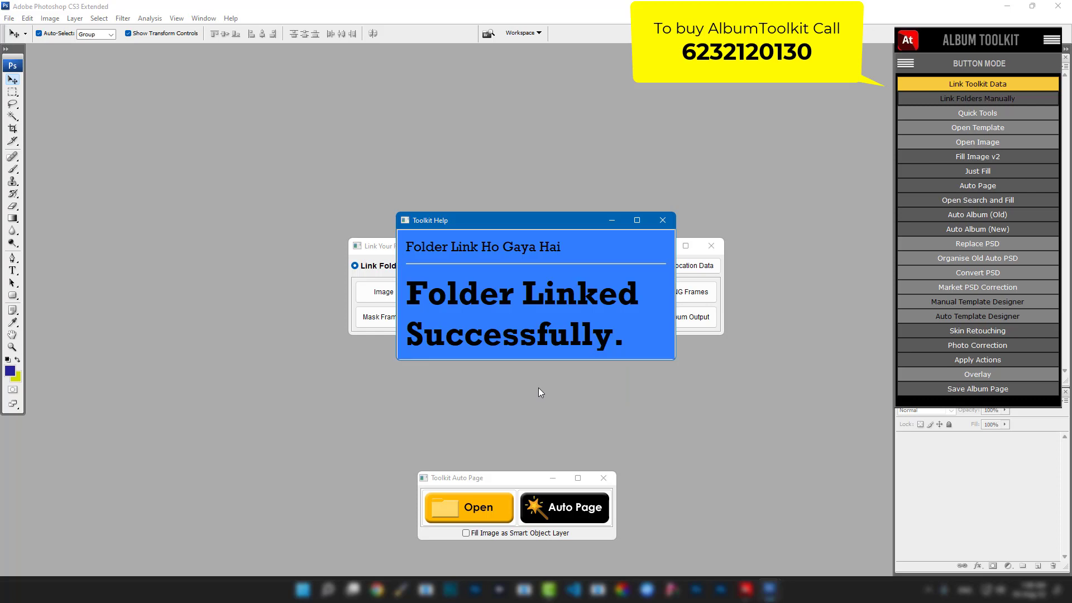
pyautogui.click(711, 247)
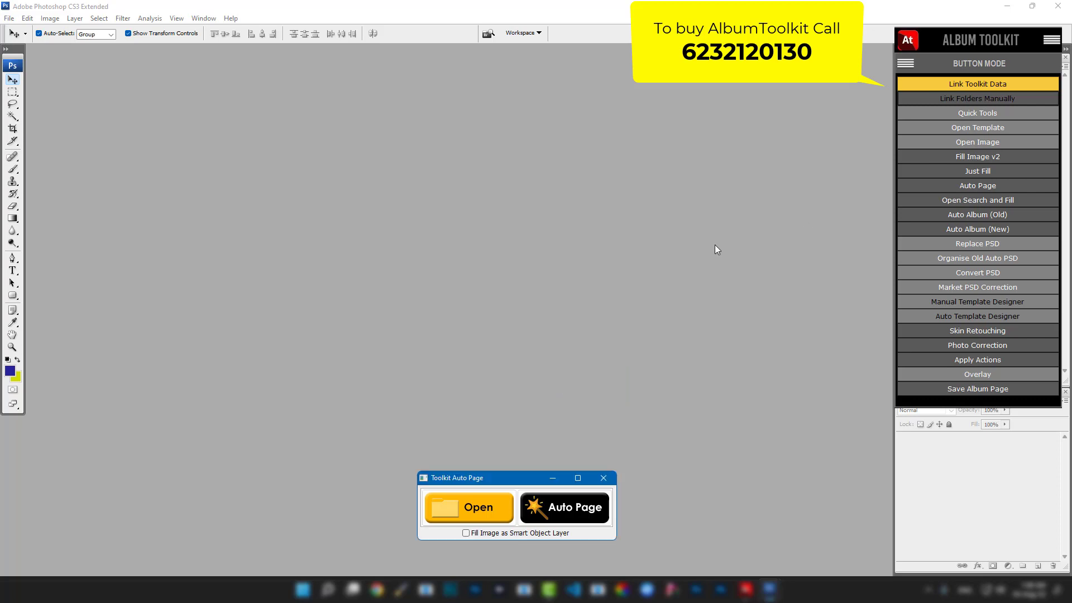
# Open the four photos from IMG0020 - Copy.jpg through IMG0064.jpg and build an Auto Page from them with template 3h1v_0001 (2).psd
pyautogui.click(469, 508)
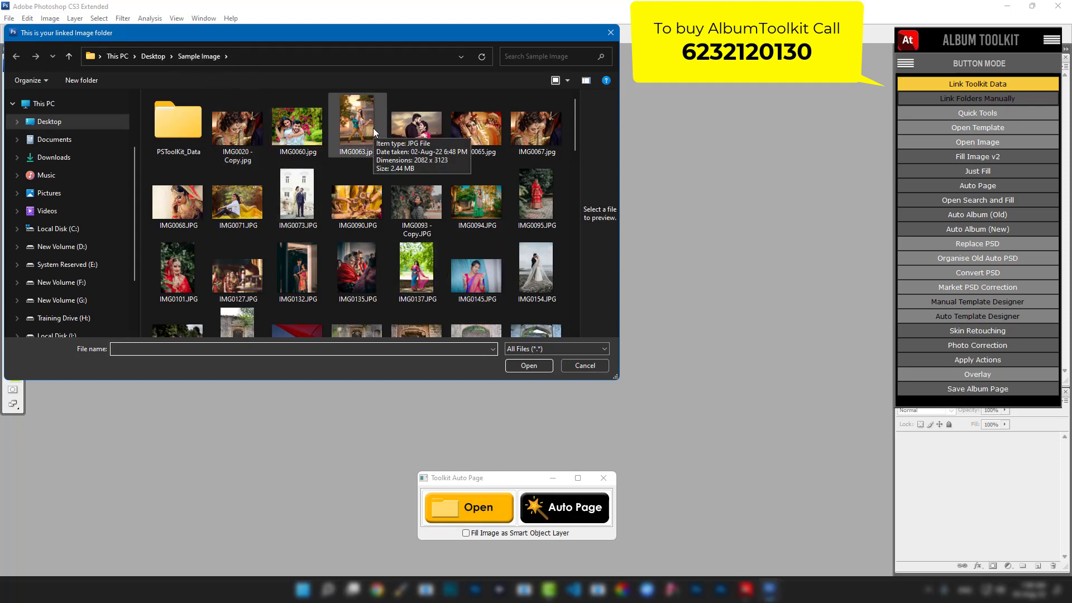
pyautogui.click(248, 130)
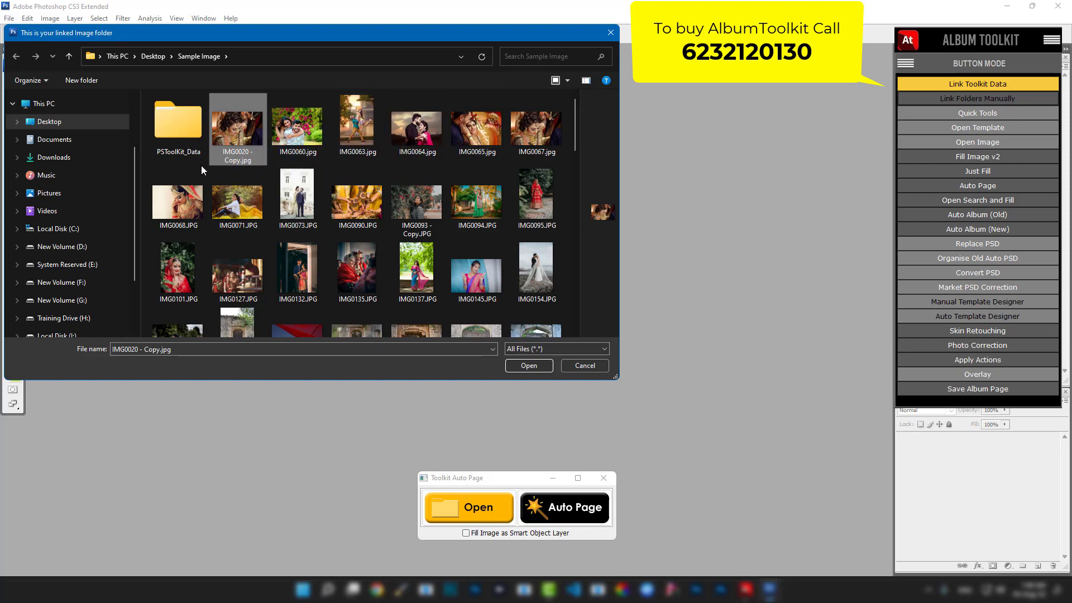
pyautogui.keyDown('shift'); pyautogui.click(420, 142); pyautogui.keyUp('shift')
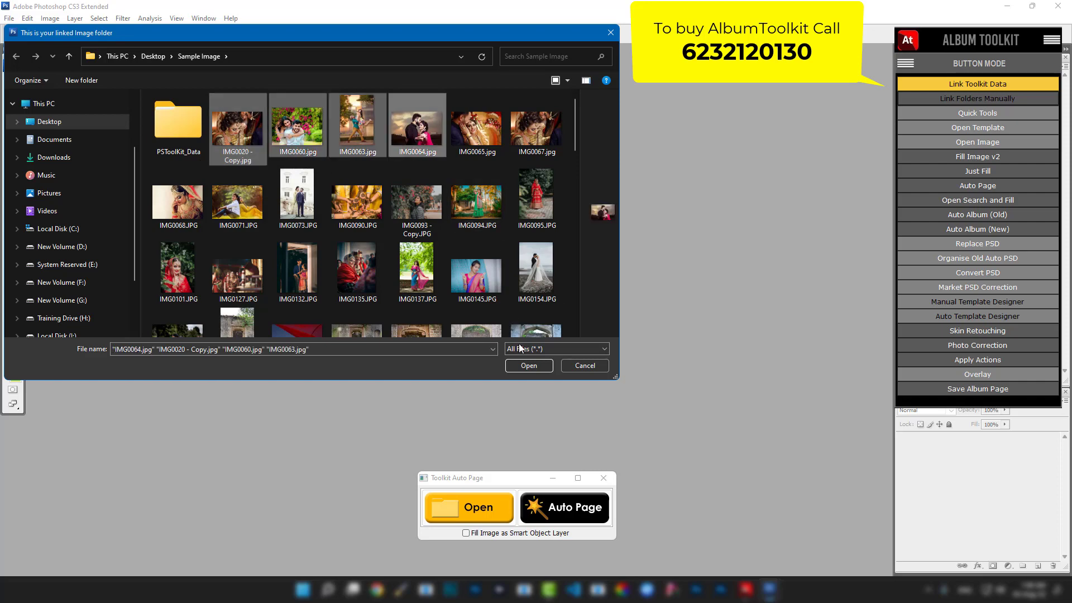
pyautogui.click(524, 365)
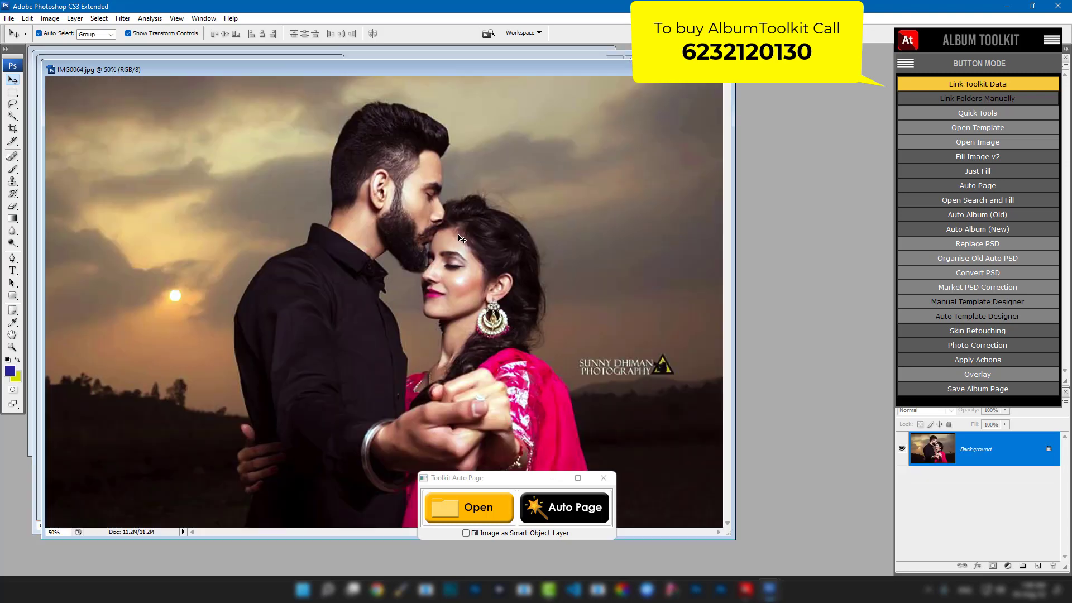
pyautogui.click(575, 509)
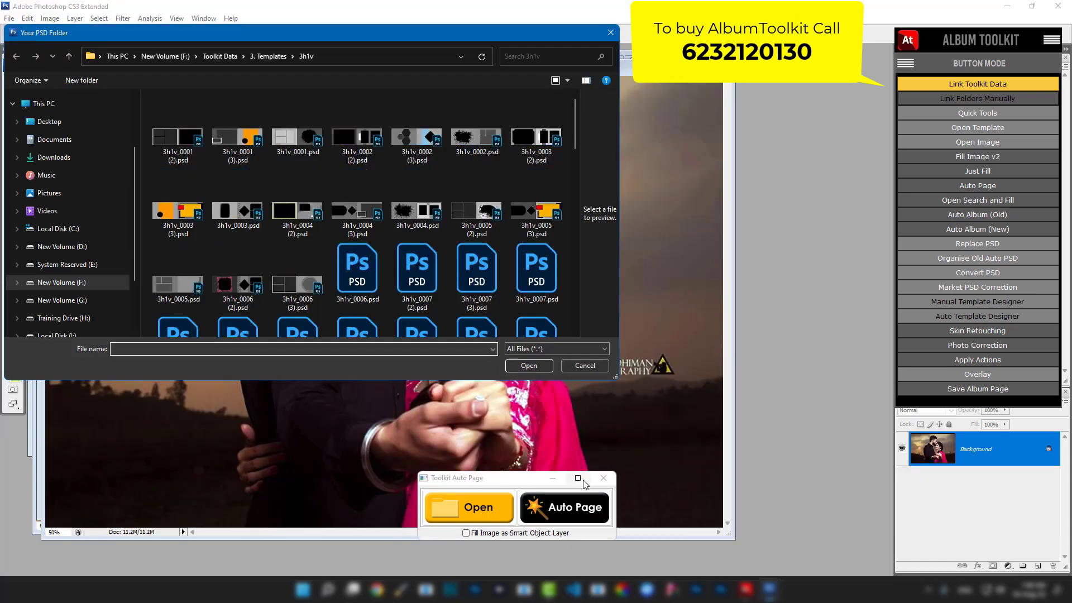
pyautogui.doubleClick(190, 149)
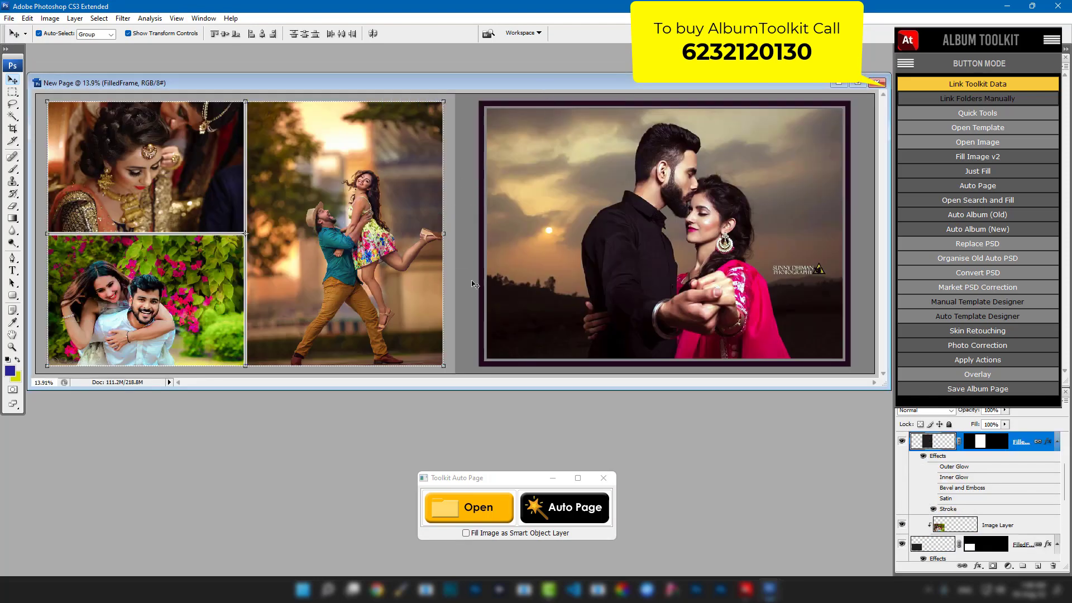
# Check the USED PHOTO folder inside the linked Sample Image folder and return to Sample Image
pyautogui.click(474, 508)
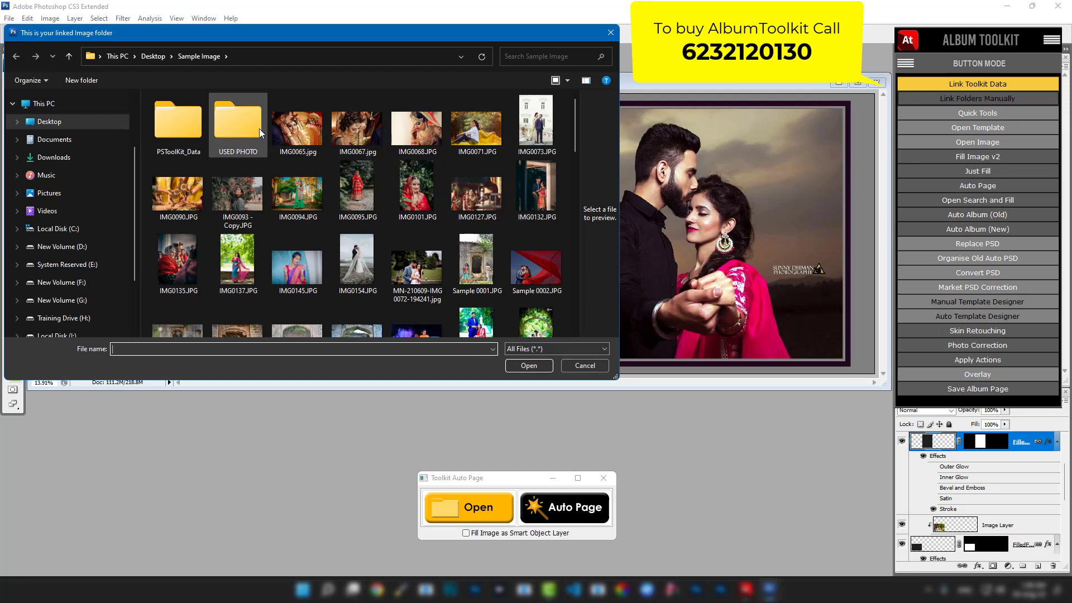
pyautogui.doubleClick(229, 125)
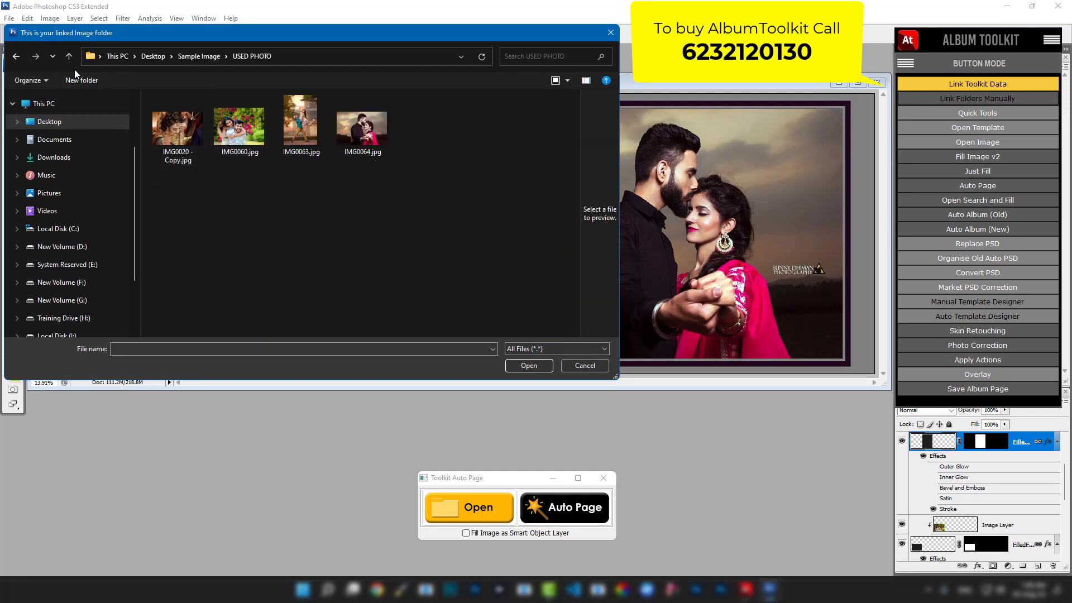
pyautogui.click(70, 58)
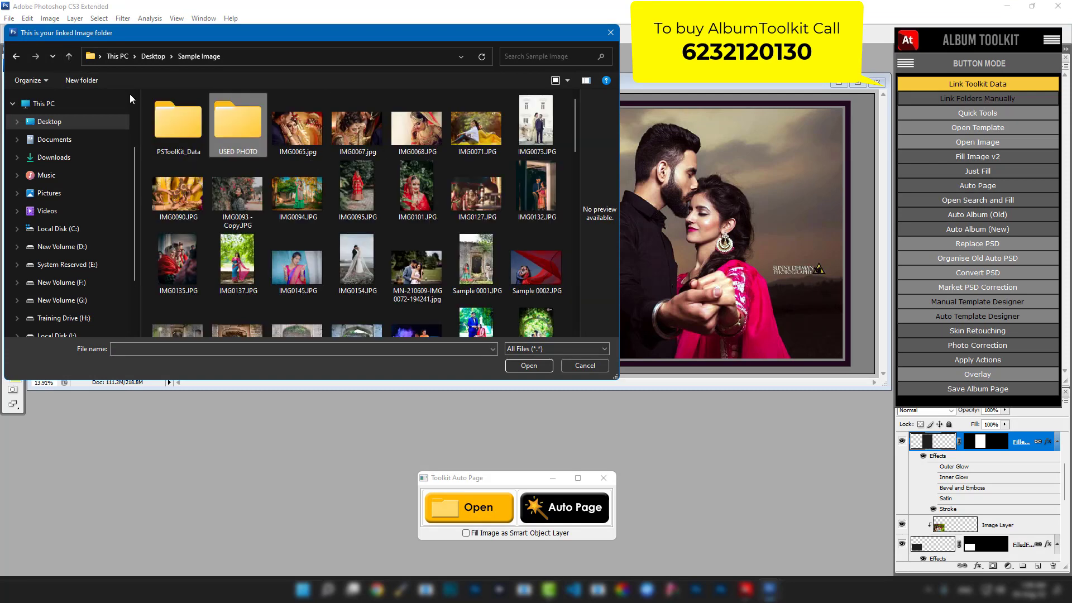
# Open the eight photos from IMG0065.jpg through IMG0094.JPG and build an Auto Page from them with template 7h1v_0006 (2).psd
pyautogui.click(304, 126)
pyautogui.keyDown('shift'); pyautogui.click(303, 194); pyautogui.keyUp('shift')
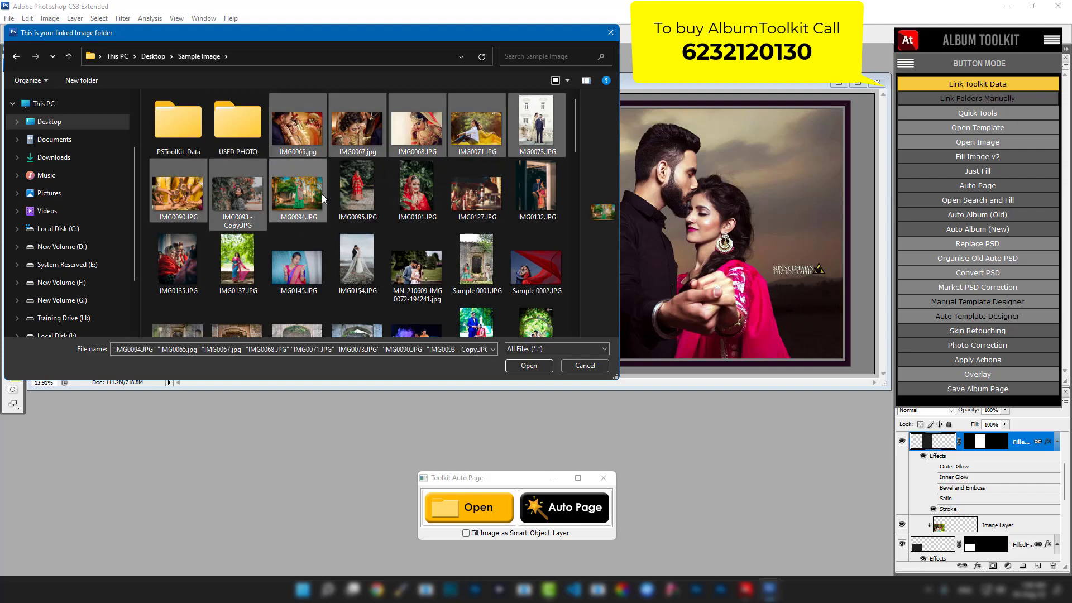
pyautogui.click(525, 364)
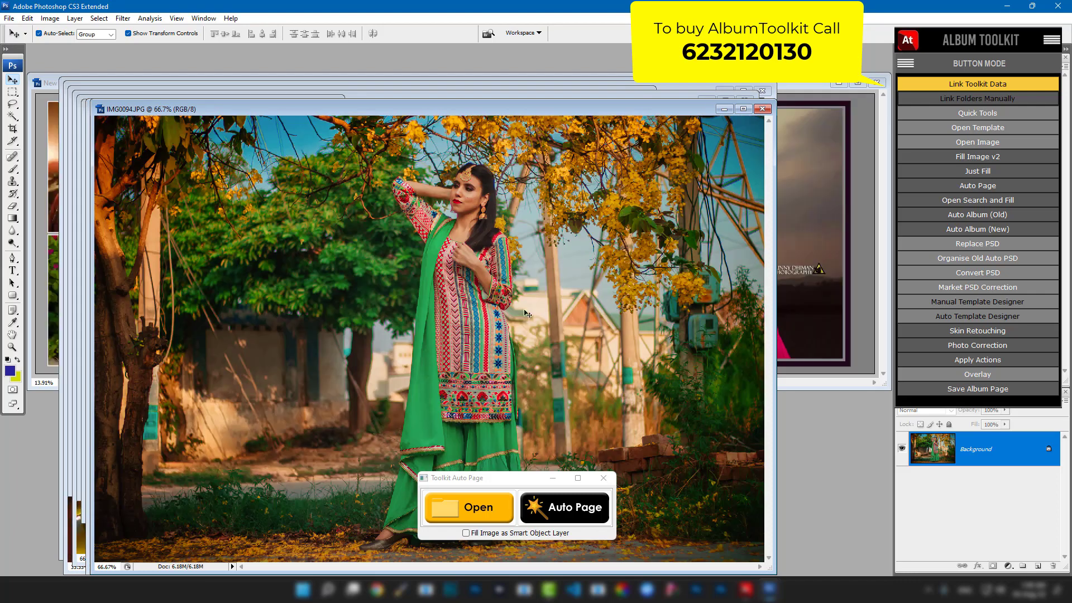
pyautogui.click(565, 507)
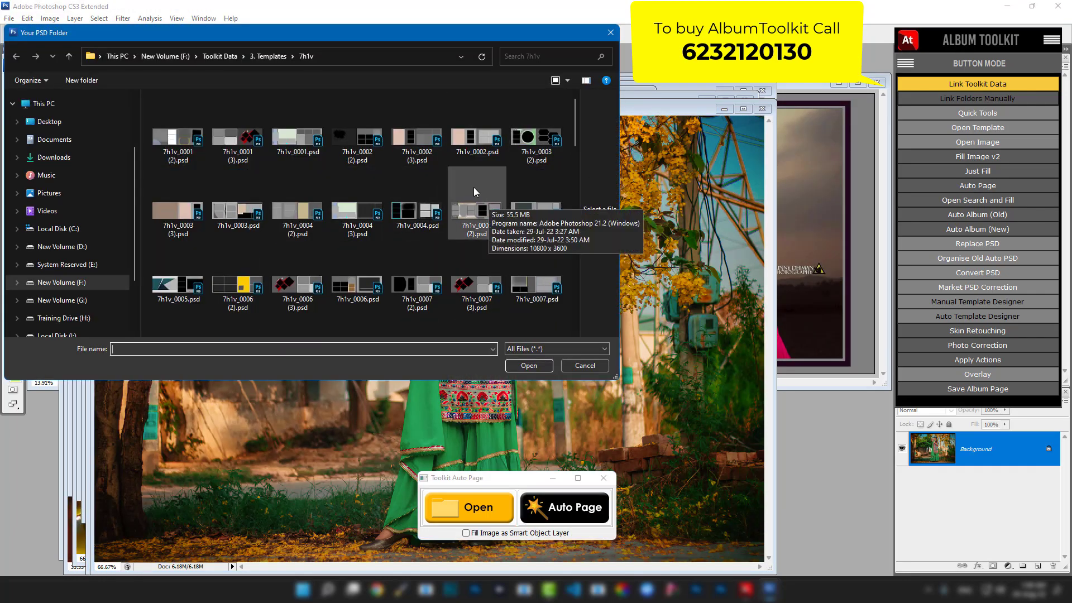
pyautogui.scroll(-2, 473, 186)
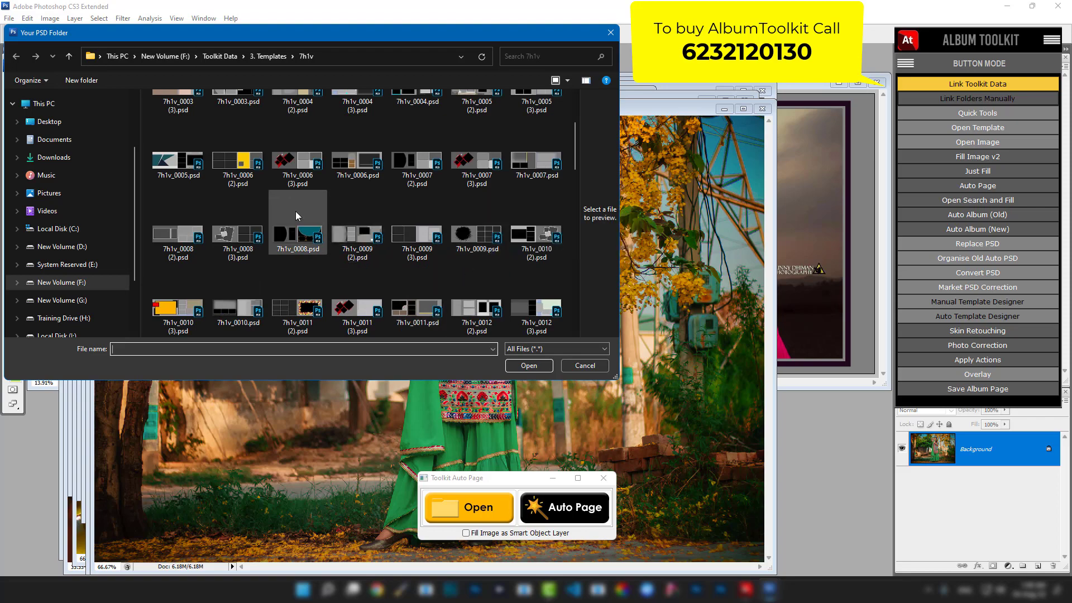
pyautogui.doubleClick(241, 164)
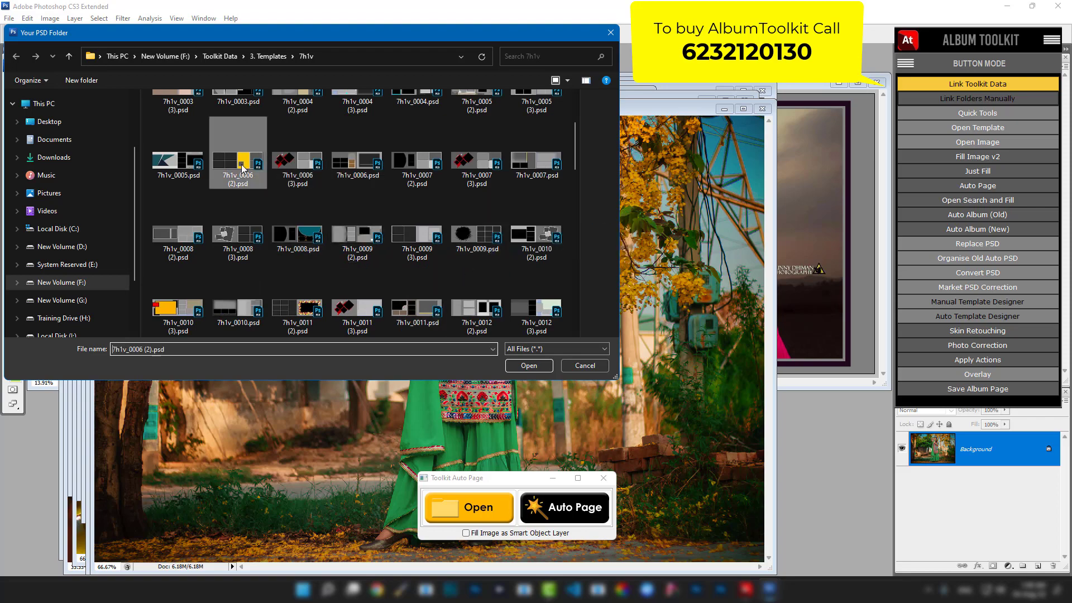